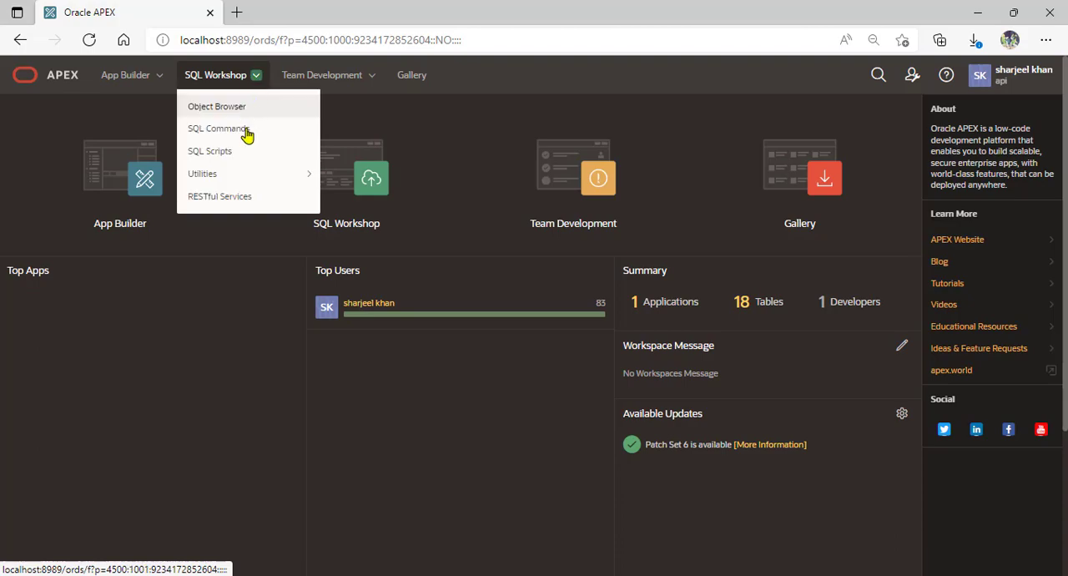
Open the RESTful Services page of SQL Workshop and check the module-creation instruction in the Notepad notes
click(238, 200)
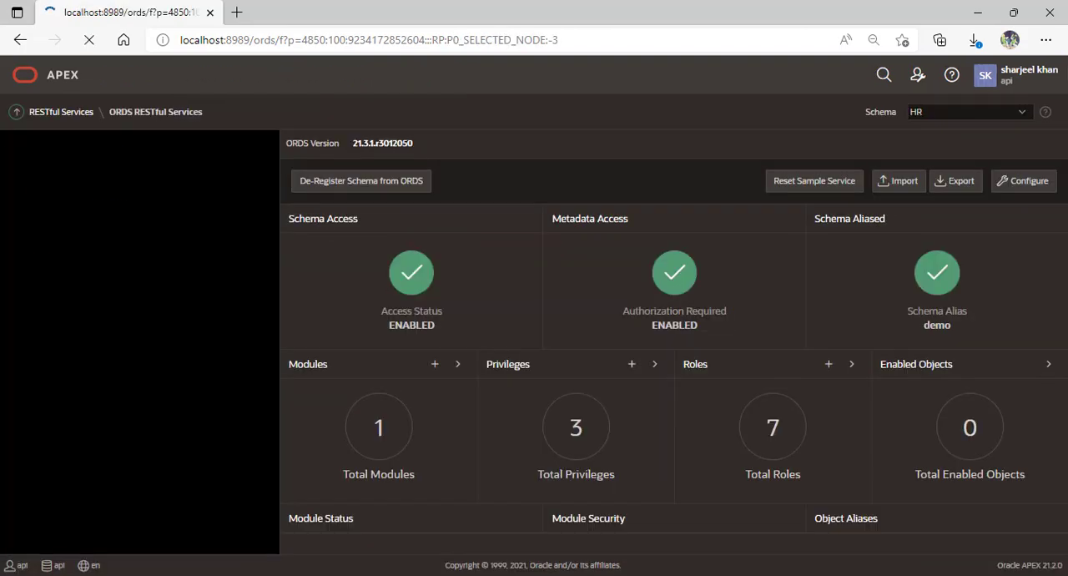
click(213, 573)
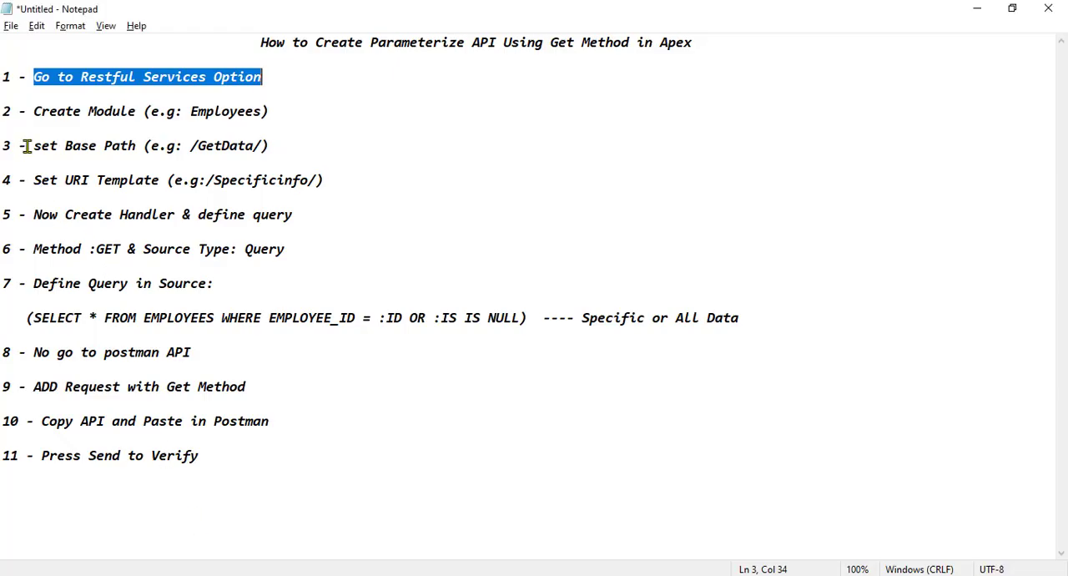
drag(34, 111, 273, 116)
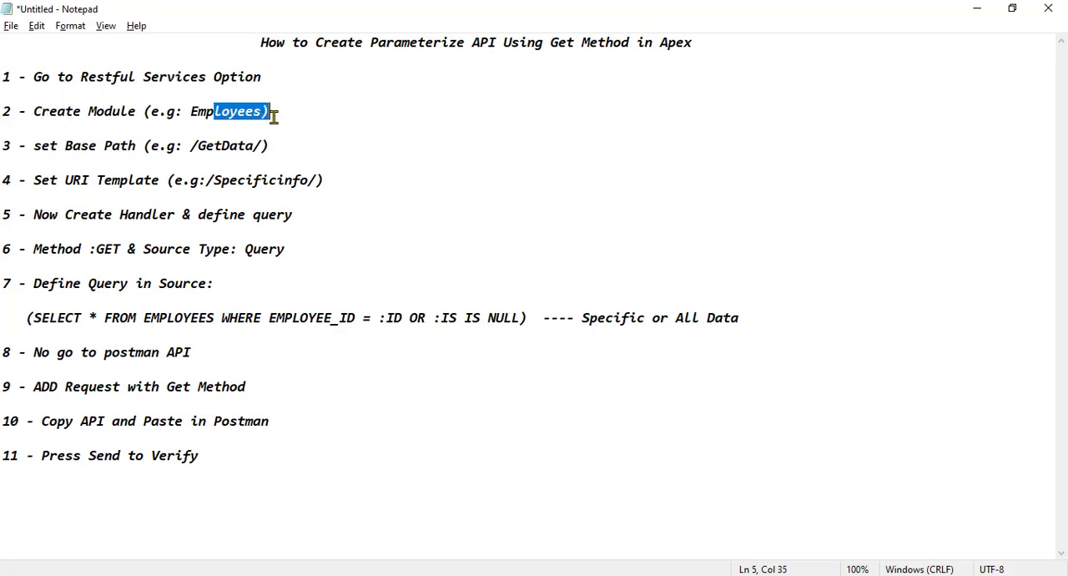
click(274, 117)
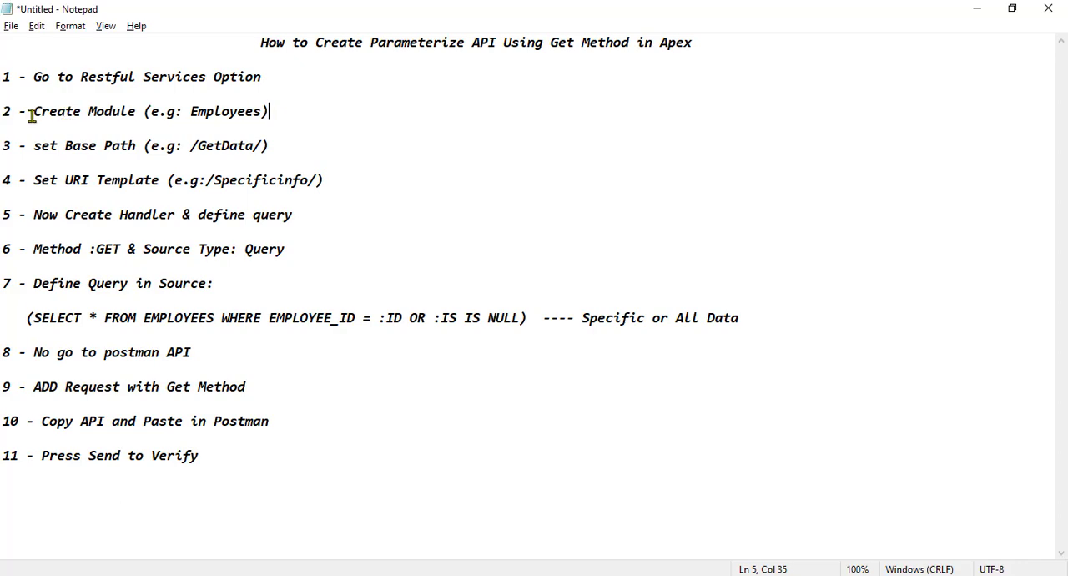
drag(32, 114, 272, 114)
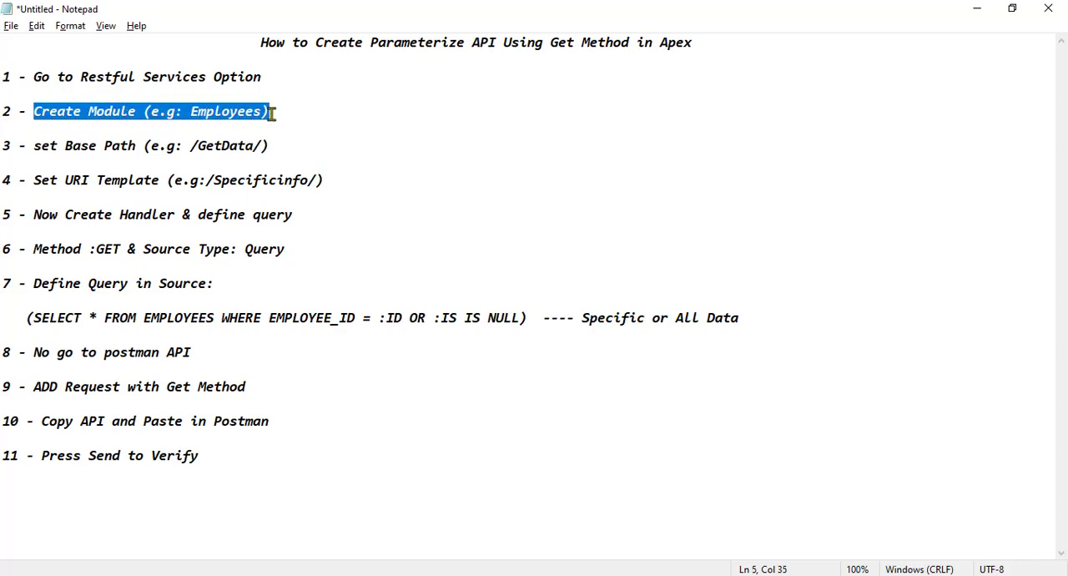
click(164, 111)
drag(34, 111, 272, 110)
key(alt+Tab)
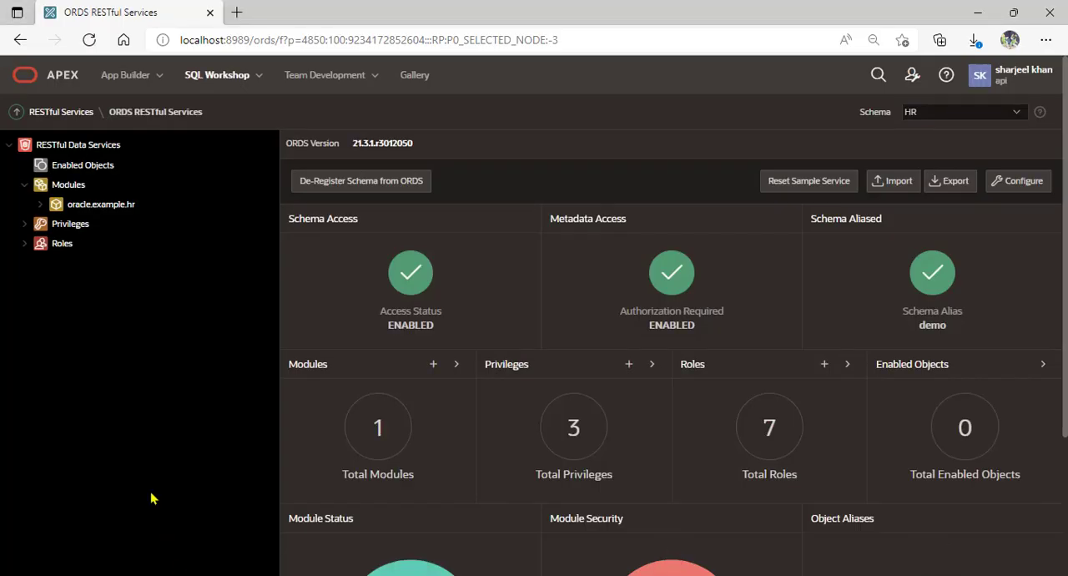
Start a new module definition in the RESTful modules and name it EMPLOYEES
click(70, 188)
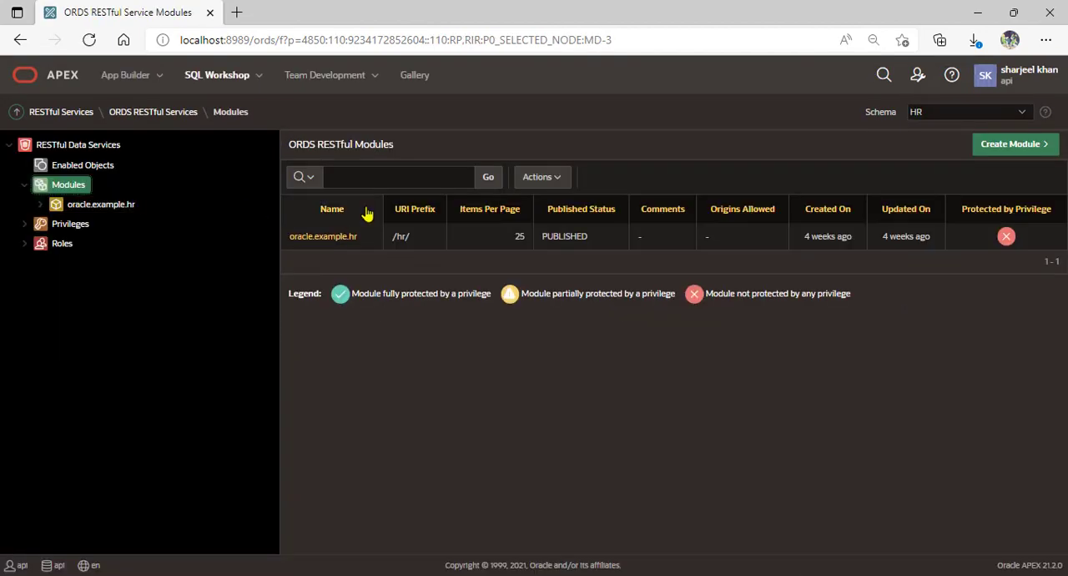
click(994, 152)
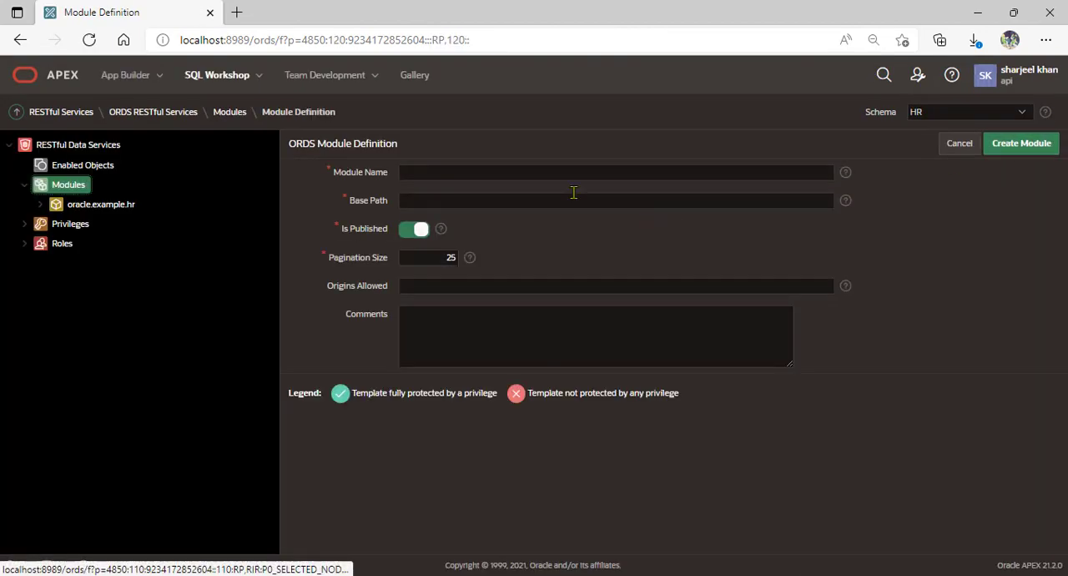
click(481, 172)
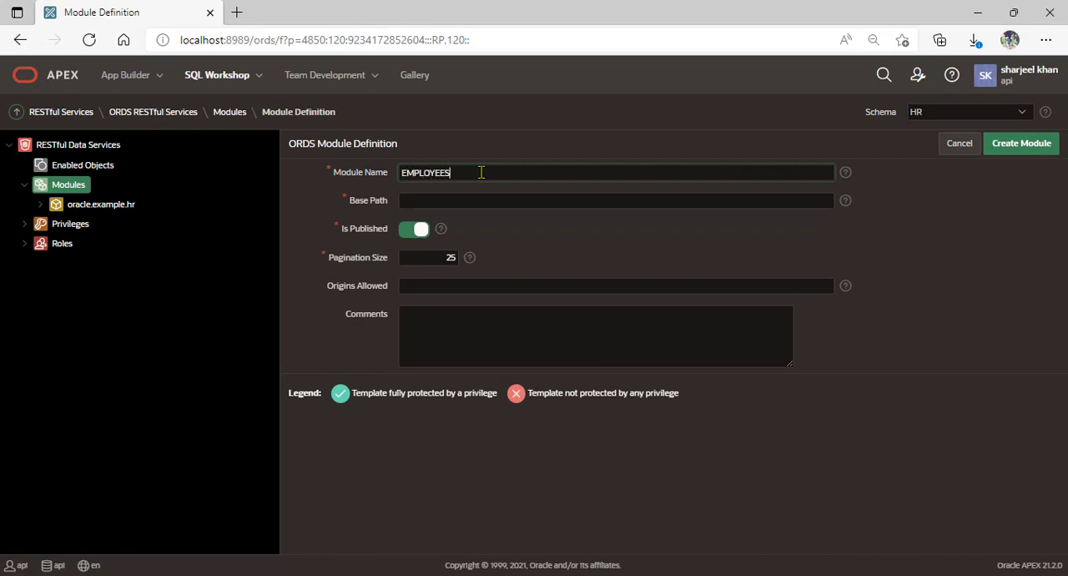
Copy /GetData/ from the Notepad notes into the module's base path and create the module
key(alt+Tab)
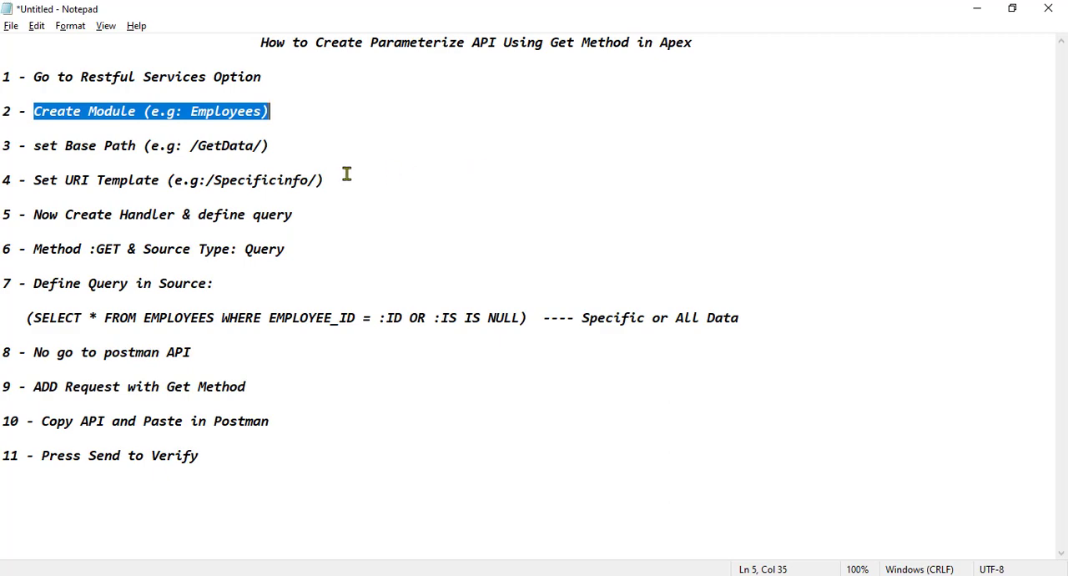
drag(34, 146, 276, 148)
drag(191, 148, 260, 148)
key(ctrl+c)
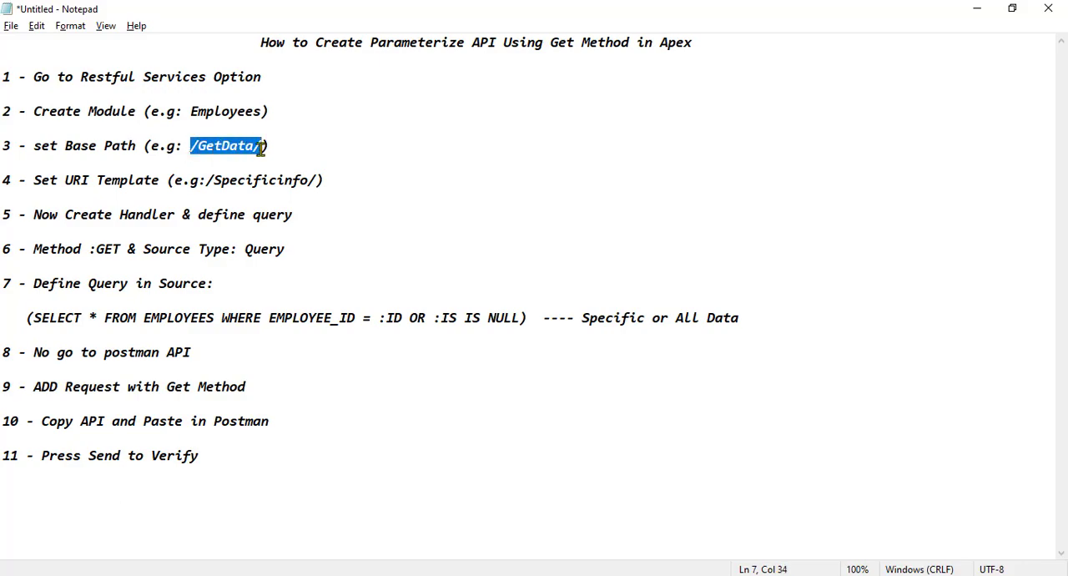
key(alt+Tab)
click(424, 205)
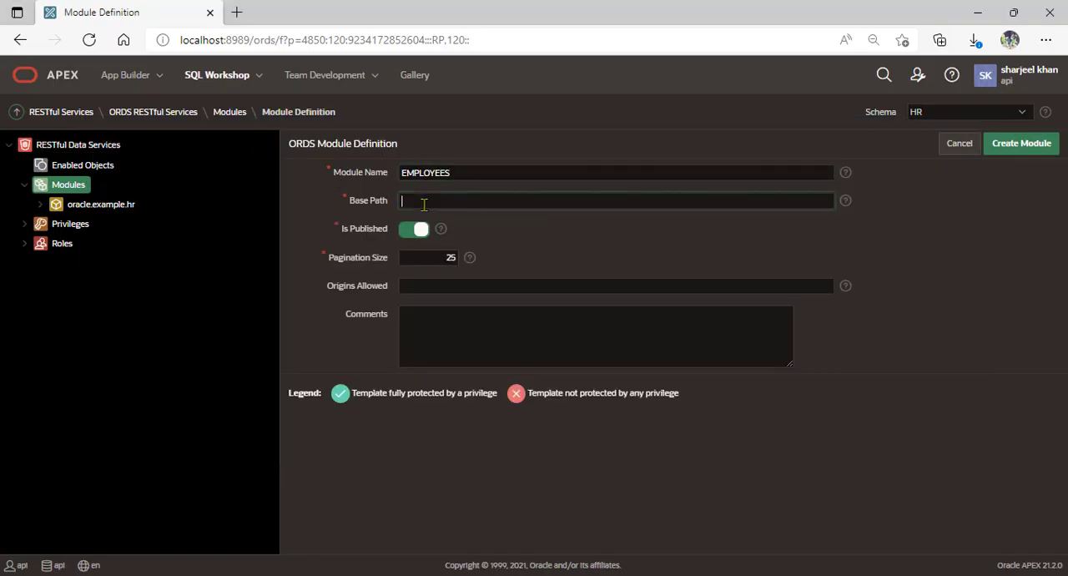
key(ctrl+v)
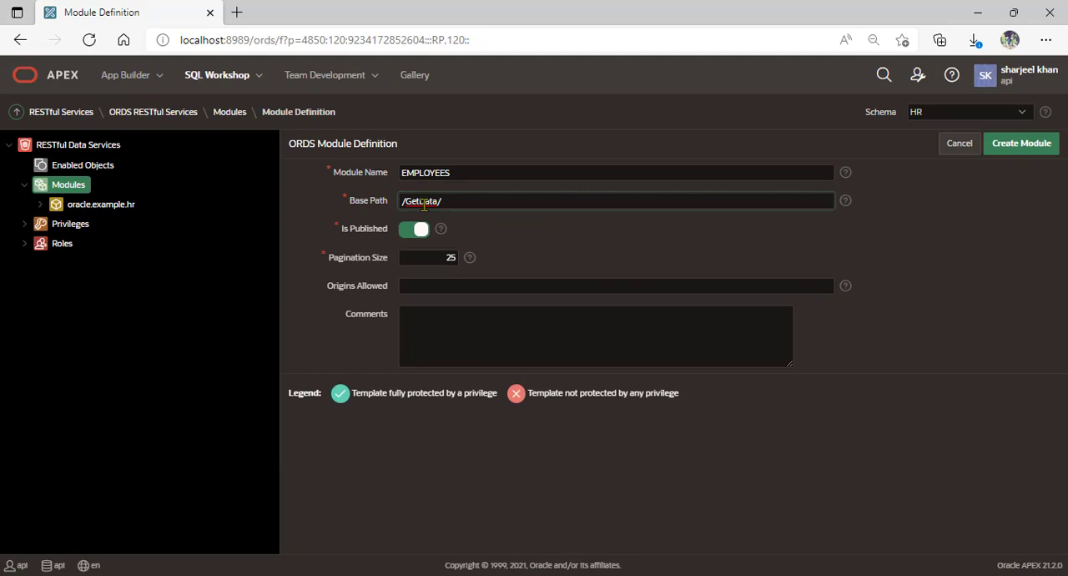
click(1009, 149)
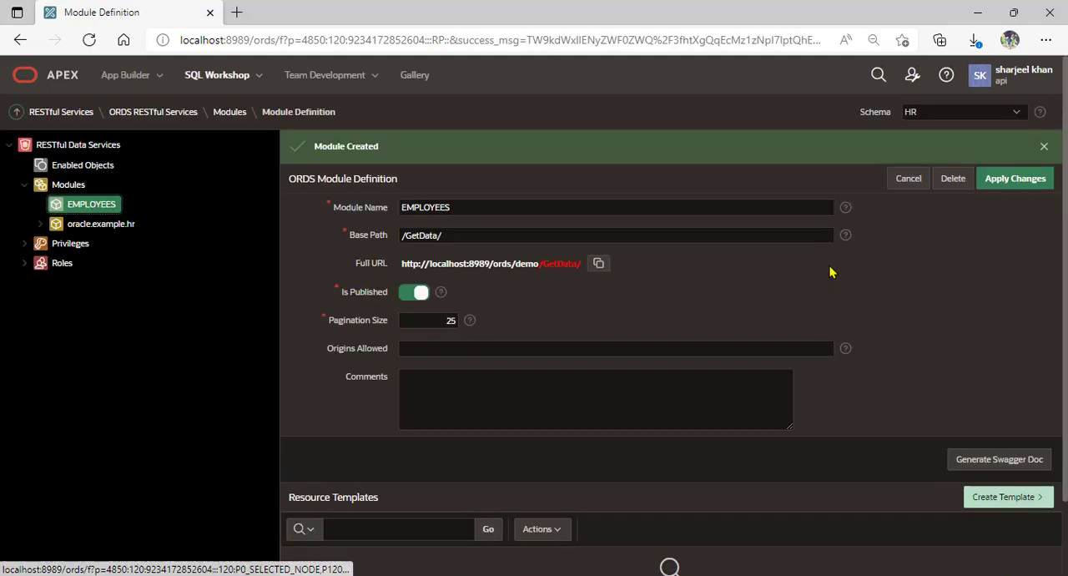
Create a resource template in the EMPLOYEES module with the URI template /Specificinfo/ copied from the Notepad notes
key(alt+Tab)
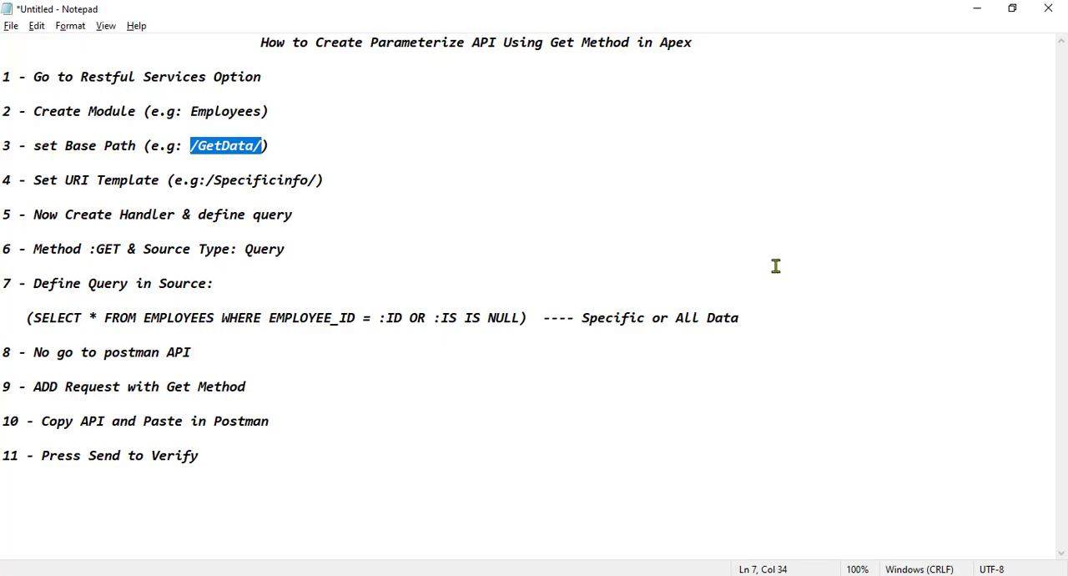
drag(33, 179, 326, 181)
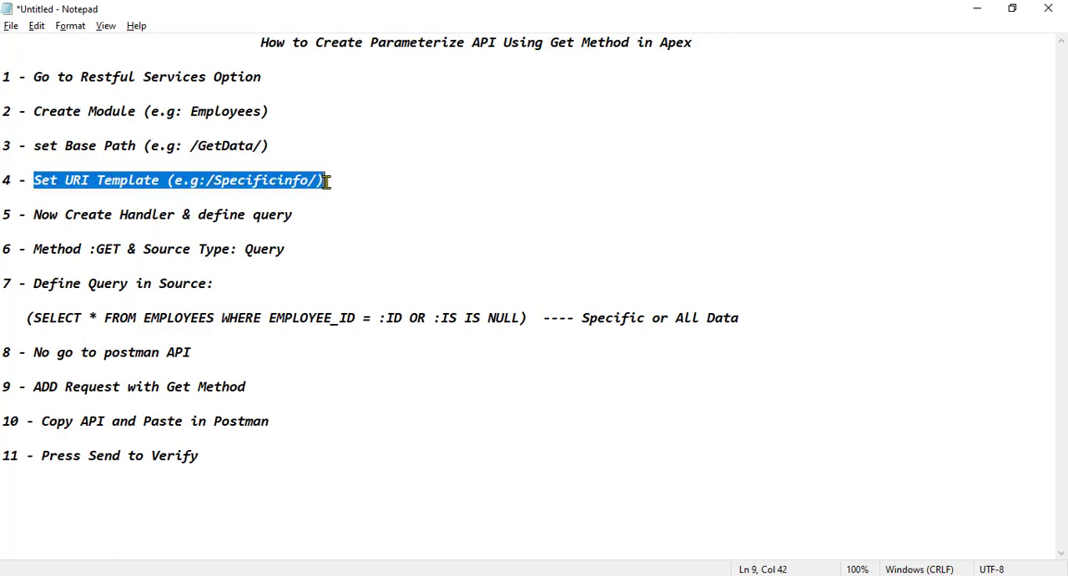
click(326, 182)
drag(205, 180, 316, 183)
key(ctrl+c)
key(alt+Tab)
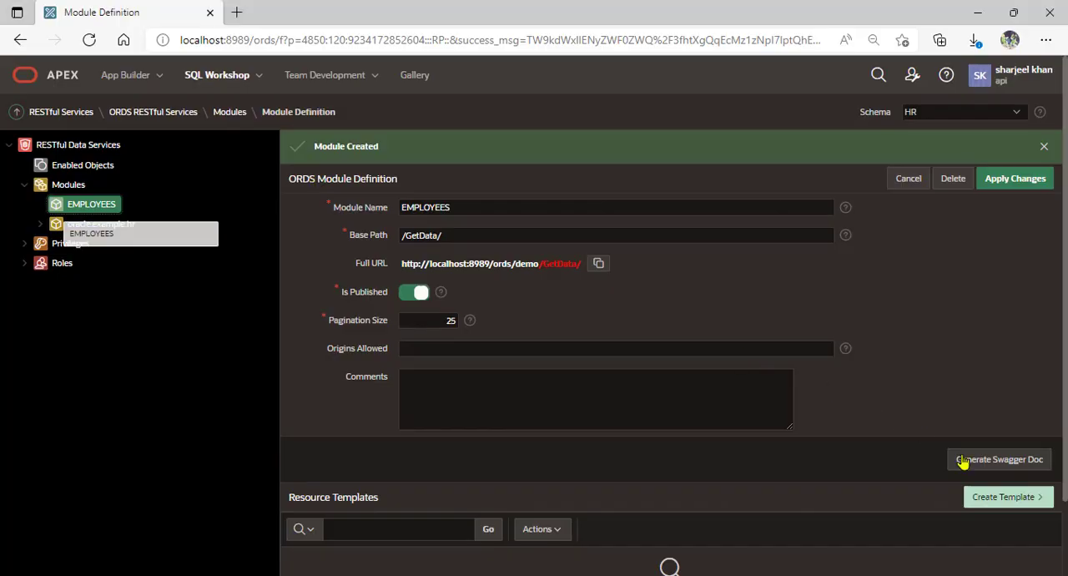
click(989, 497)
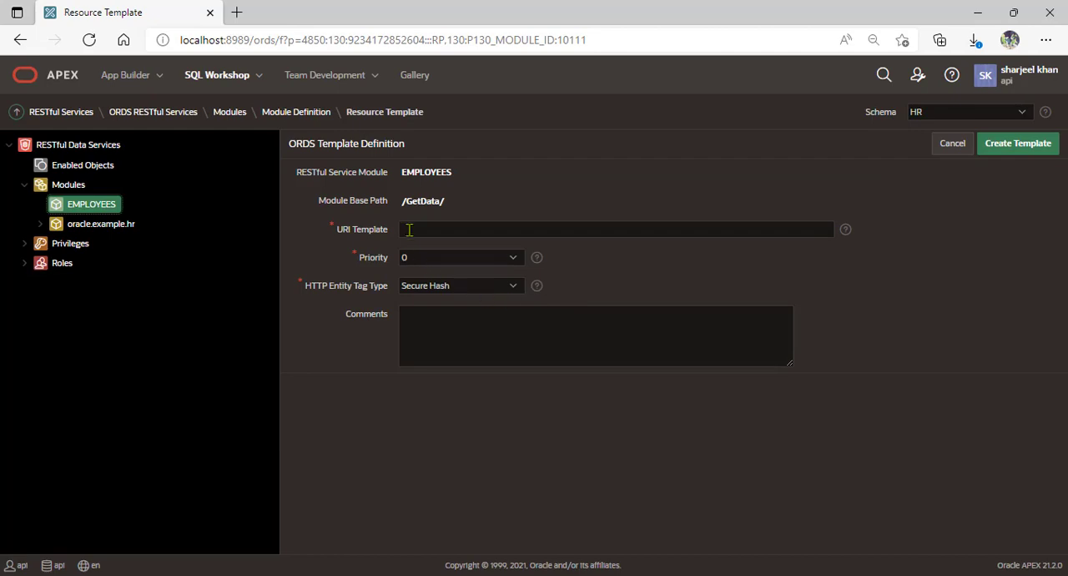
click(411, 228)
key(ctrl+v)
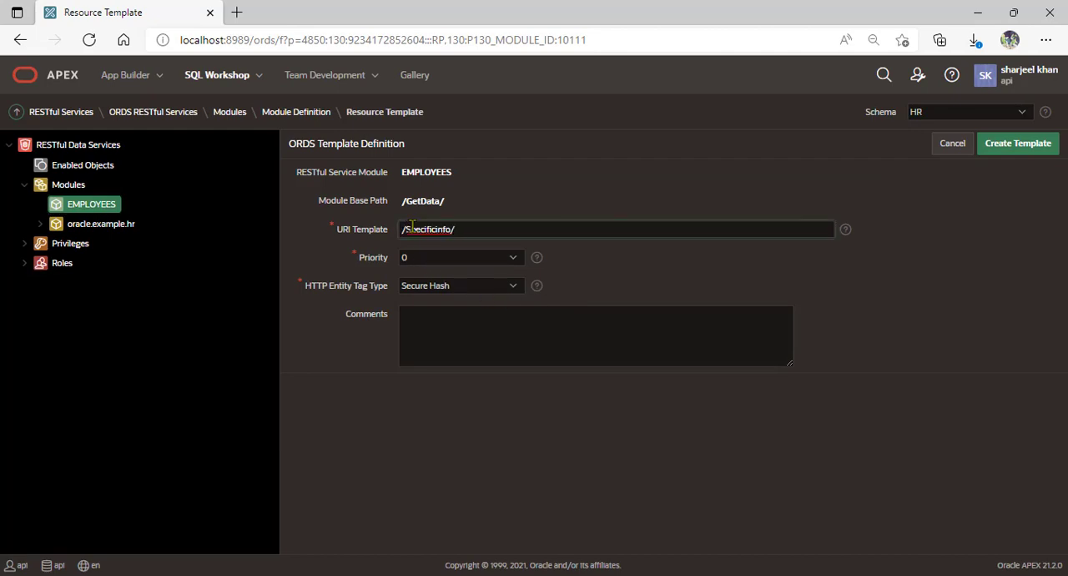
click(989, 149)
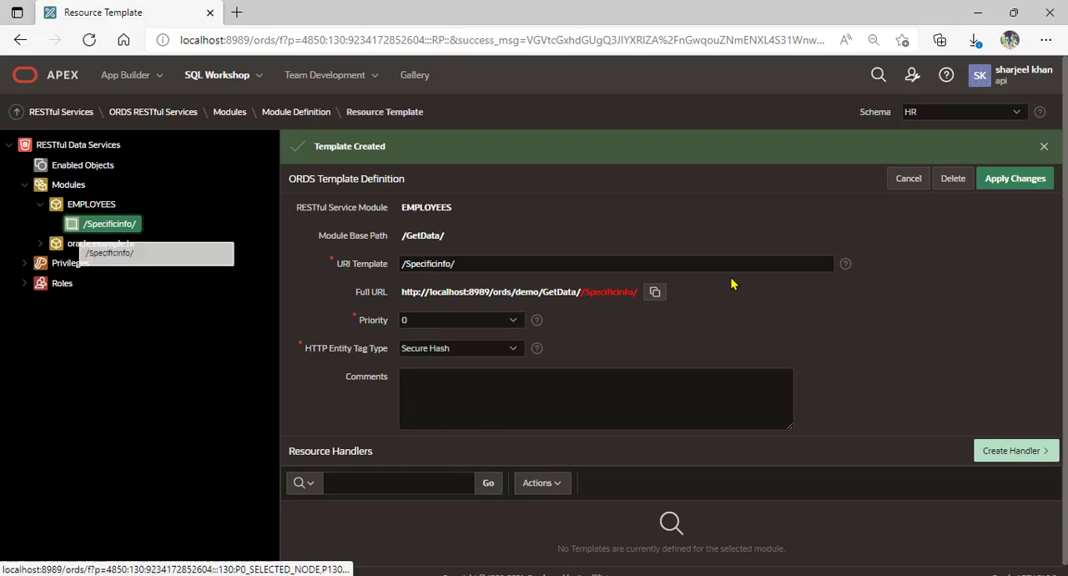
Check the handler instruction in the Notepad notes and start a new handler for the /Specificinfo/ template in APEX
key(alt+Tab)
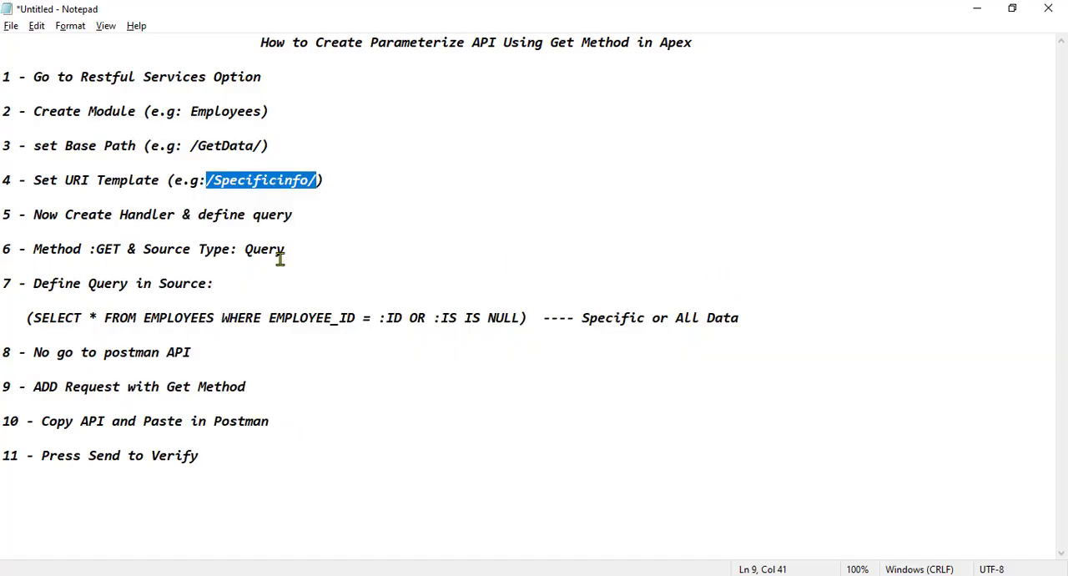
drag(34, 219, 296, 218)
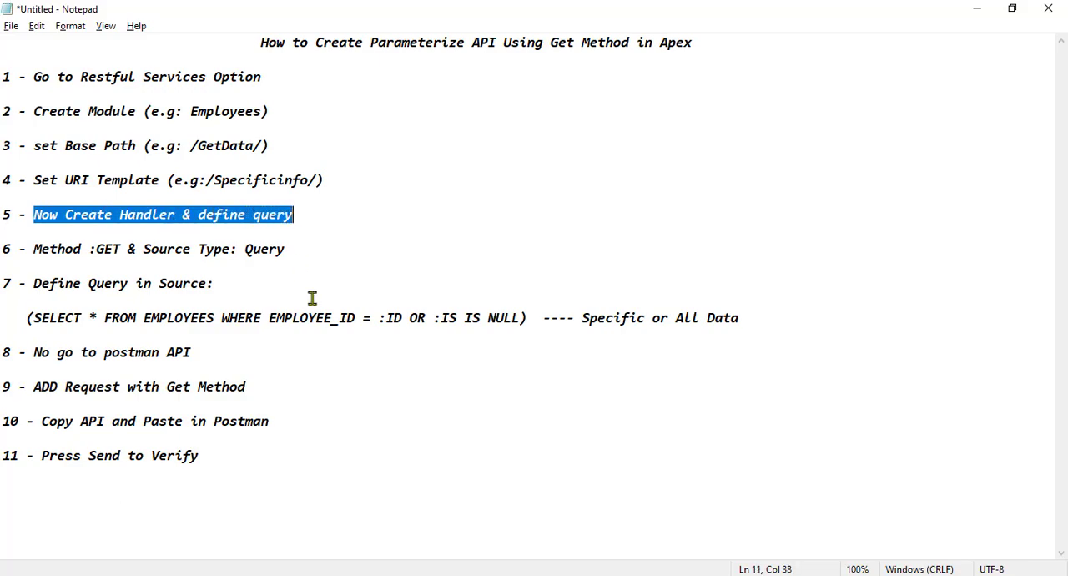
key(alt+Tab)
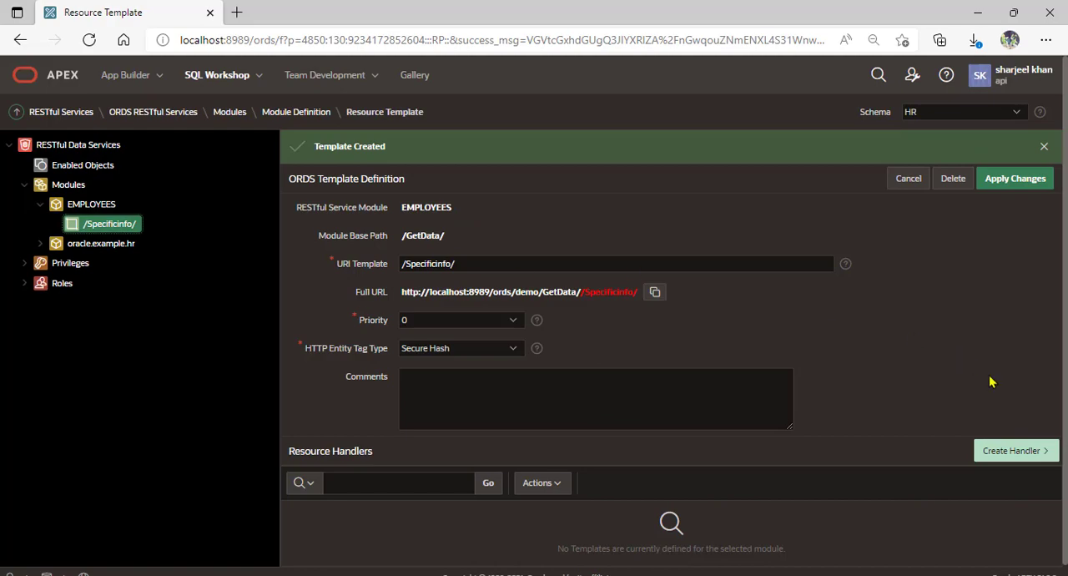
click(1009, 449)
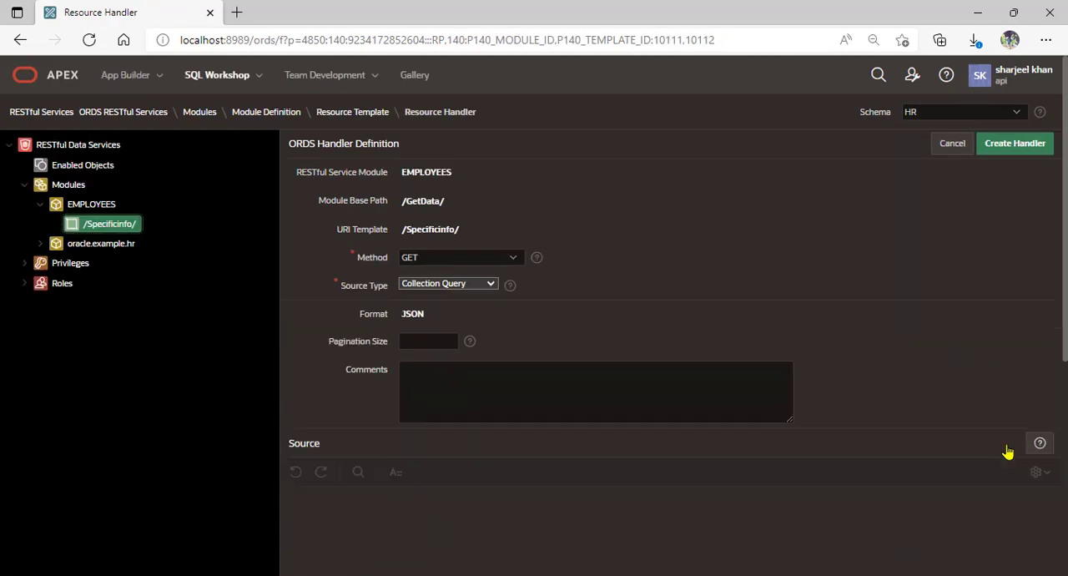
Check the method and source type in the Notepad notes and set the GET handler's source type to Query
key(alt+Tab)
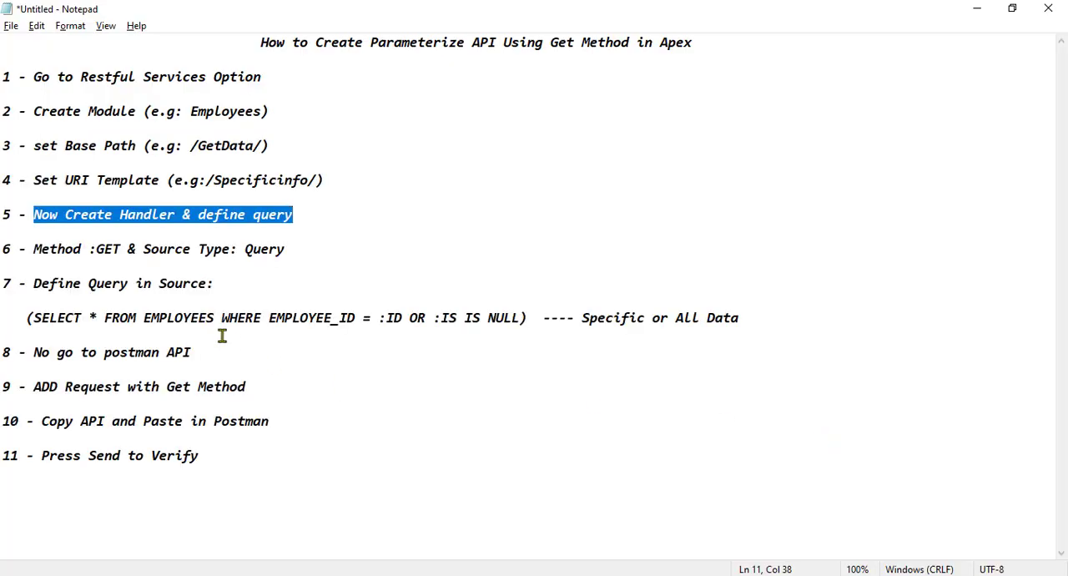
drag(33, 249, 290, 248)
click(279, 280)
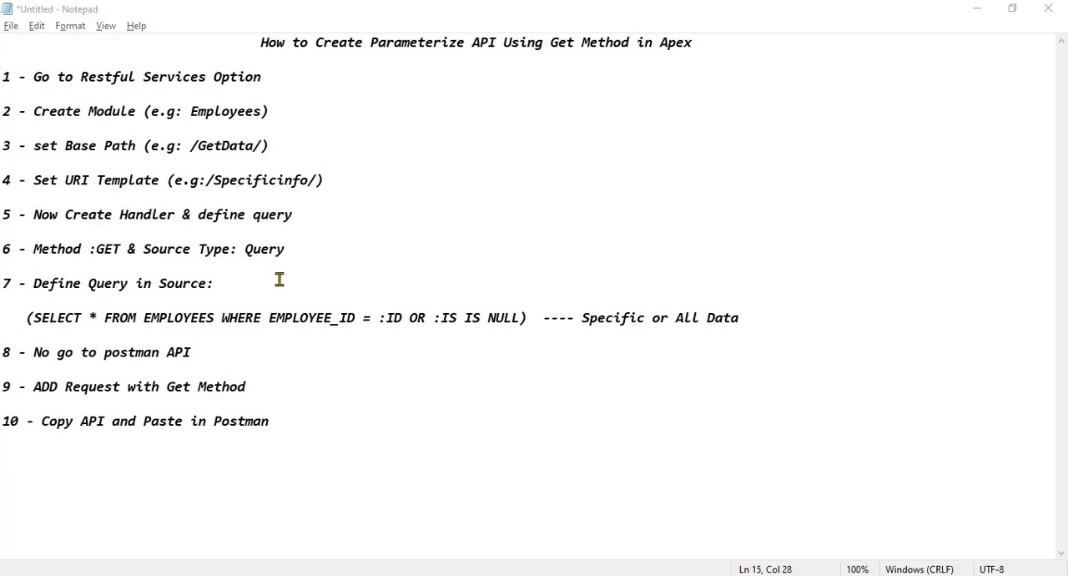
key(alt+Tab)
click(446, 283)
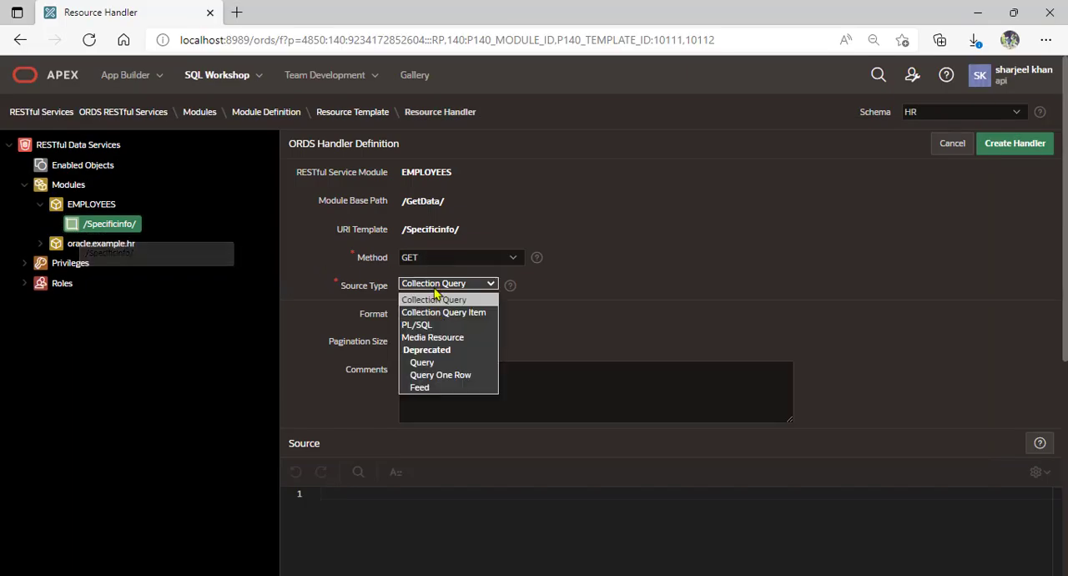
click(427, 362)
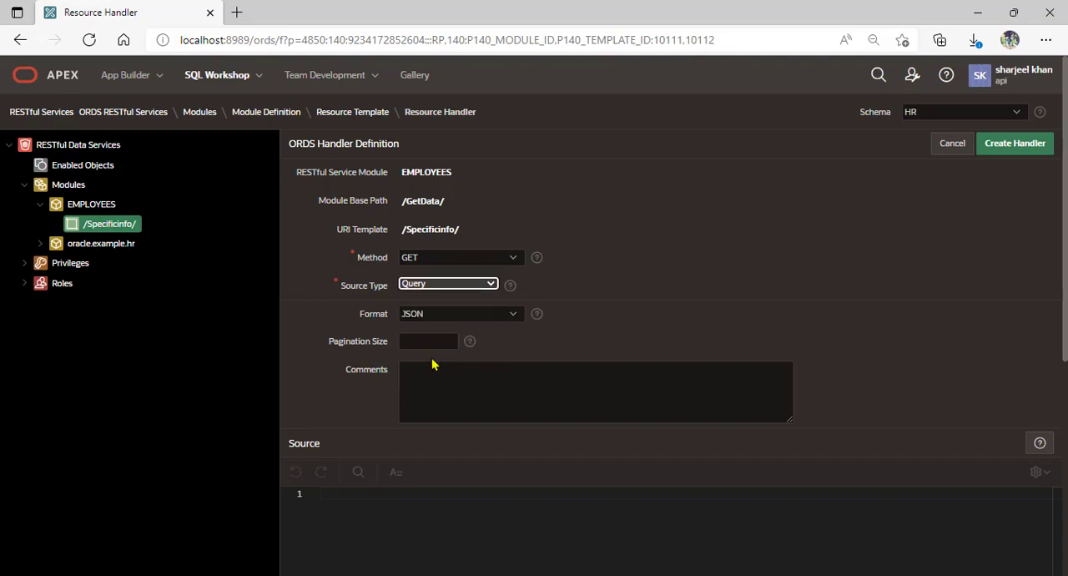
In the Notepad query, replace :IS with :ID and copy (SELECT * FROM EMPLOYEES WHERE EMPLOYEE_ID = :ID OR :ID IS NULL) into the handler's source
drag(1059, 227, 1061, 306)
key(alt+Tab)
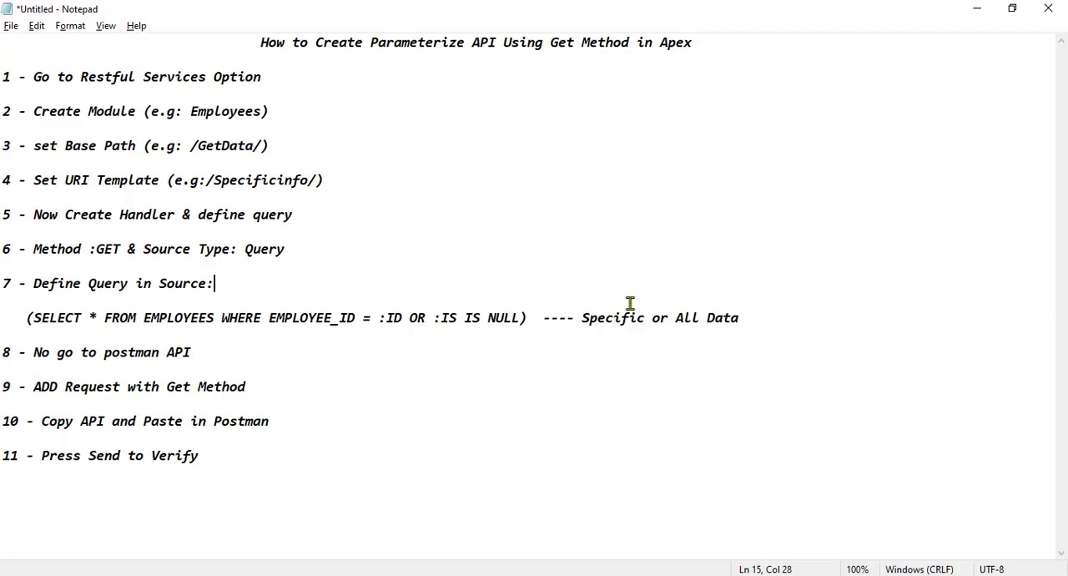
click(27, 315)
drag(35, 285, 218, 279)
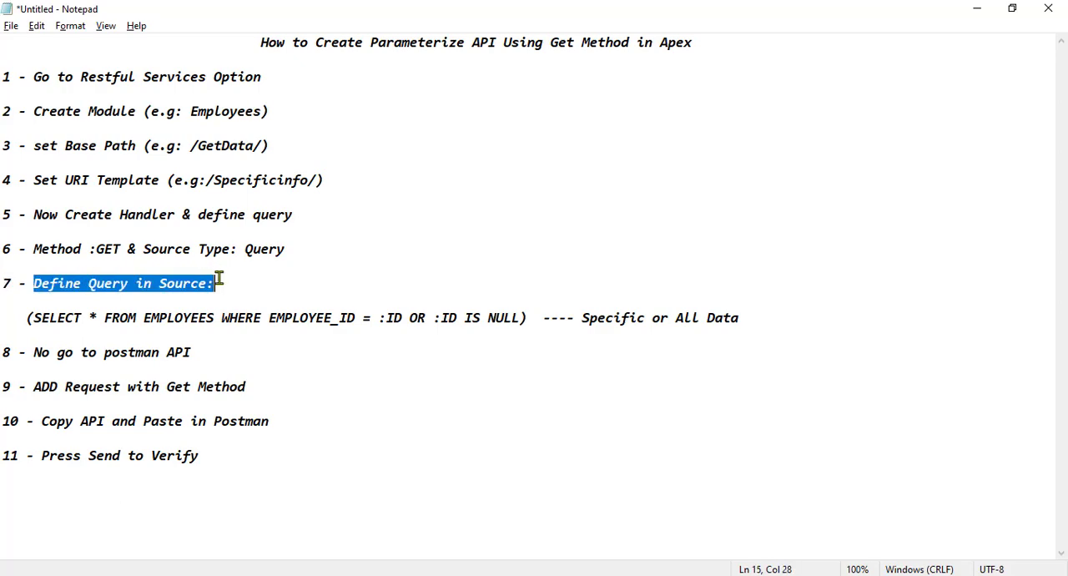
drag(28, 316, 528, 323)
key(ctrl+c)
key(alt+Tab)
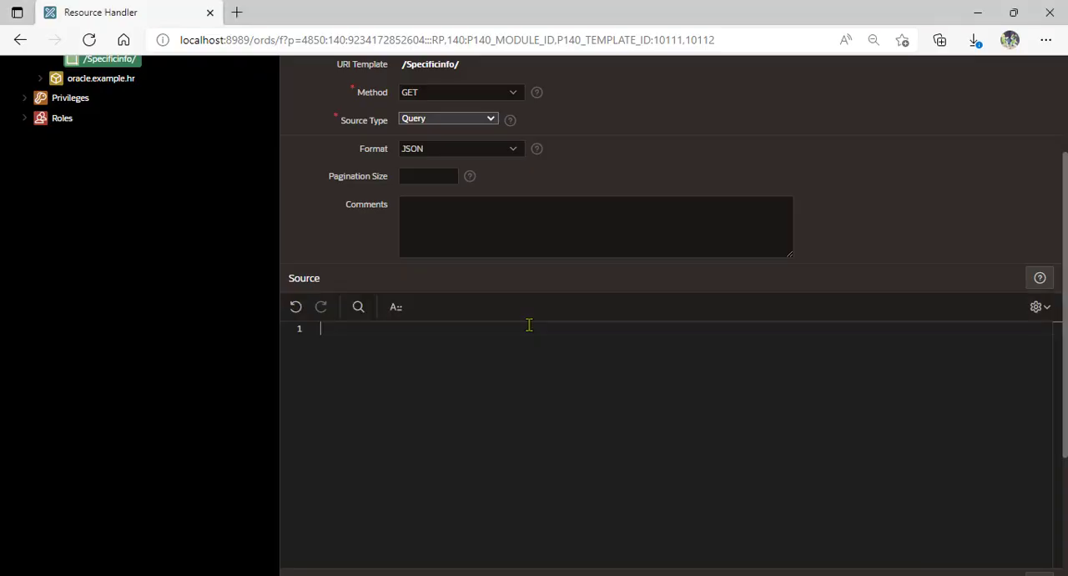
click(511, 351)
key(ctrl+v)
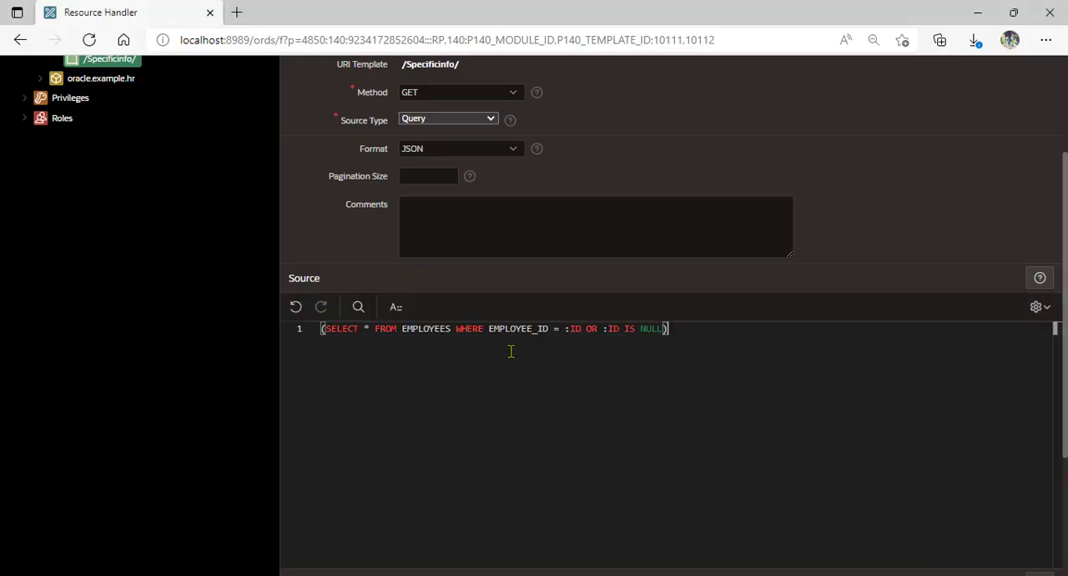
Review the remark beside the query in the Notepad notes and return to the handler definition in APEX
key(alt+Tab)
drag(581, 317, 741, 317)
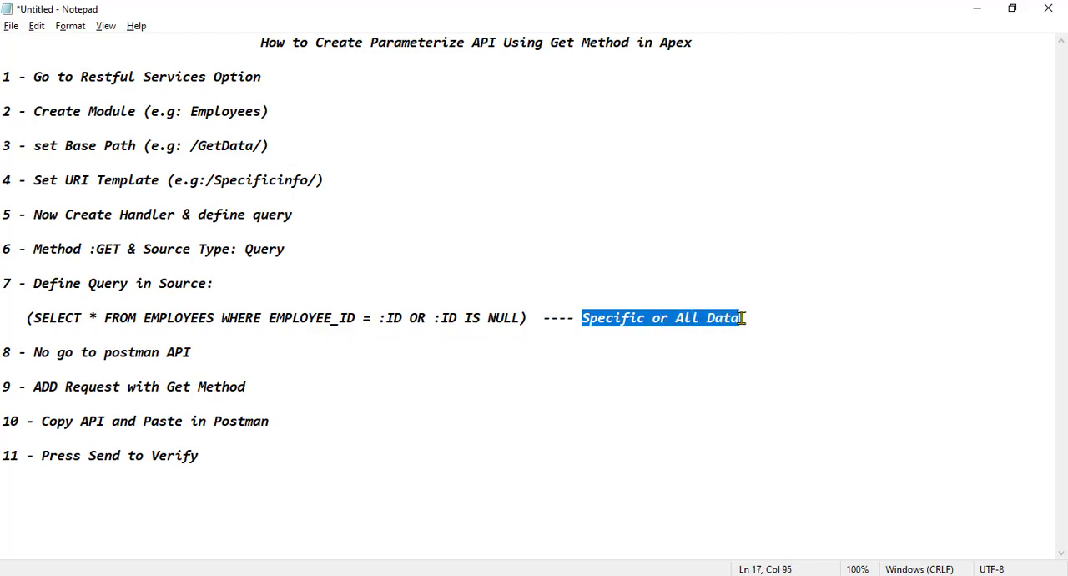
click(474, 359)
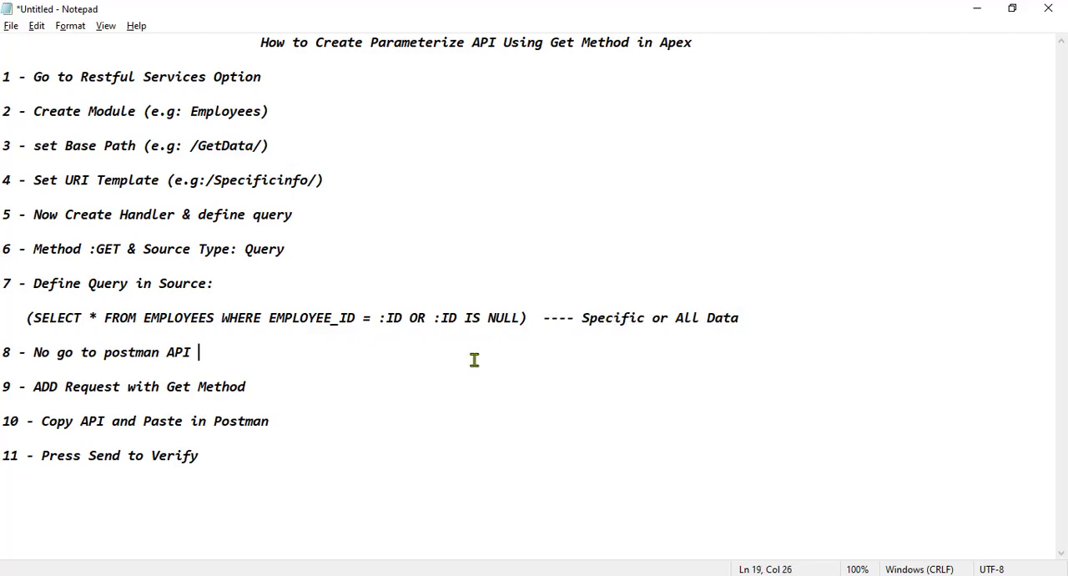
key(alt+Tab)
scroll(474, 360, up, 2)
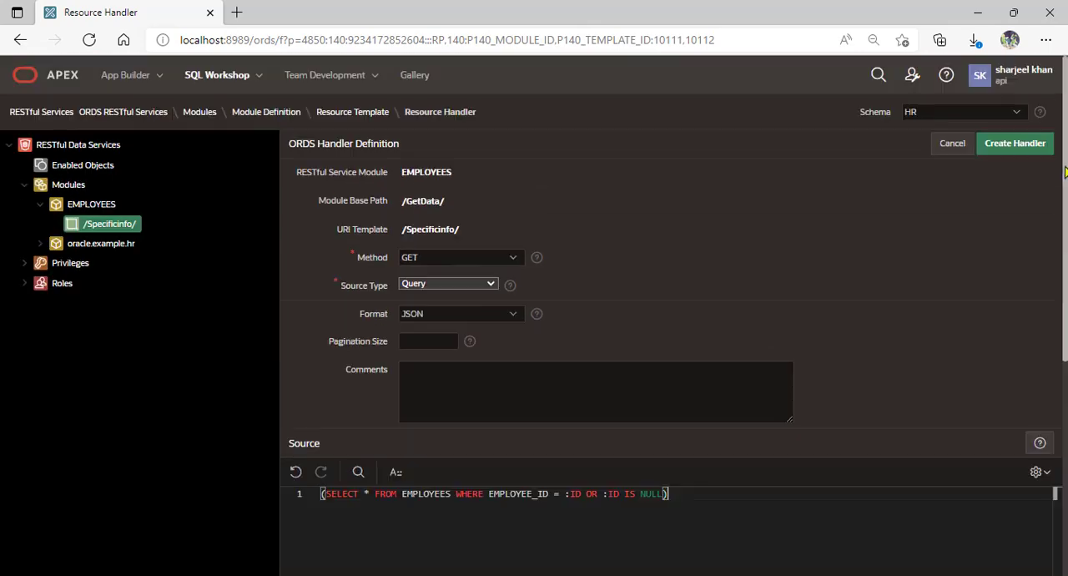
Create the GET handler in APEX and review the Postman request instructions in the Notepad notes
click(1013, 147)
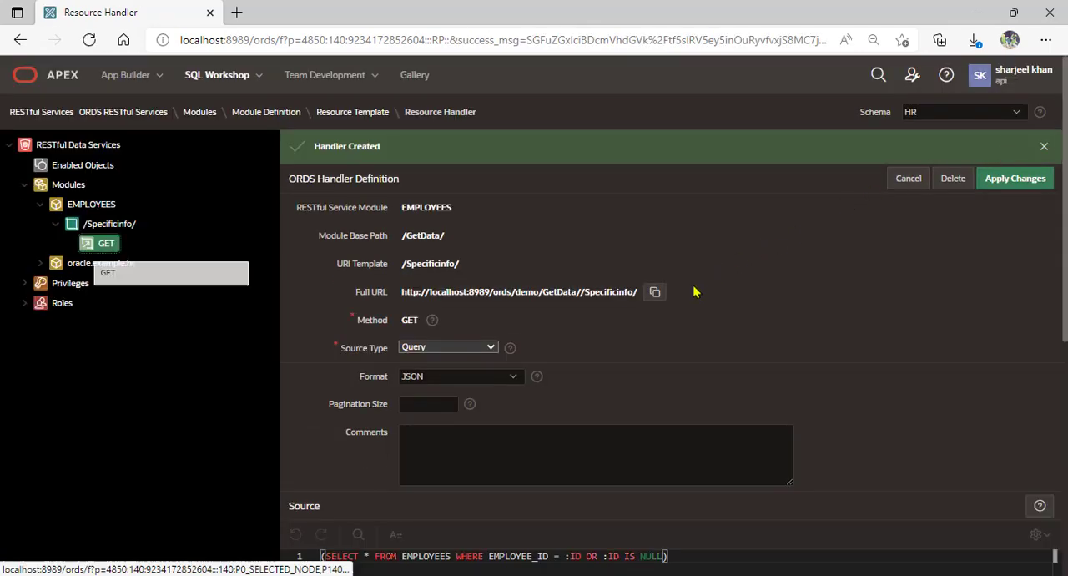
key(alt+Tab)
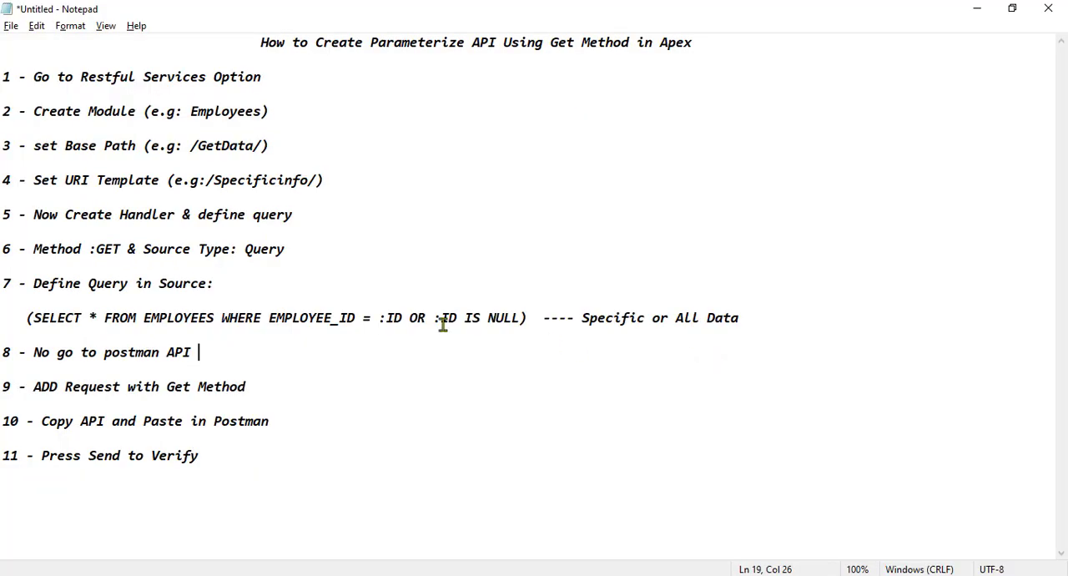
drag(34, 352, 214, 353)
drag(33, 388, 247, 394)
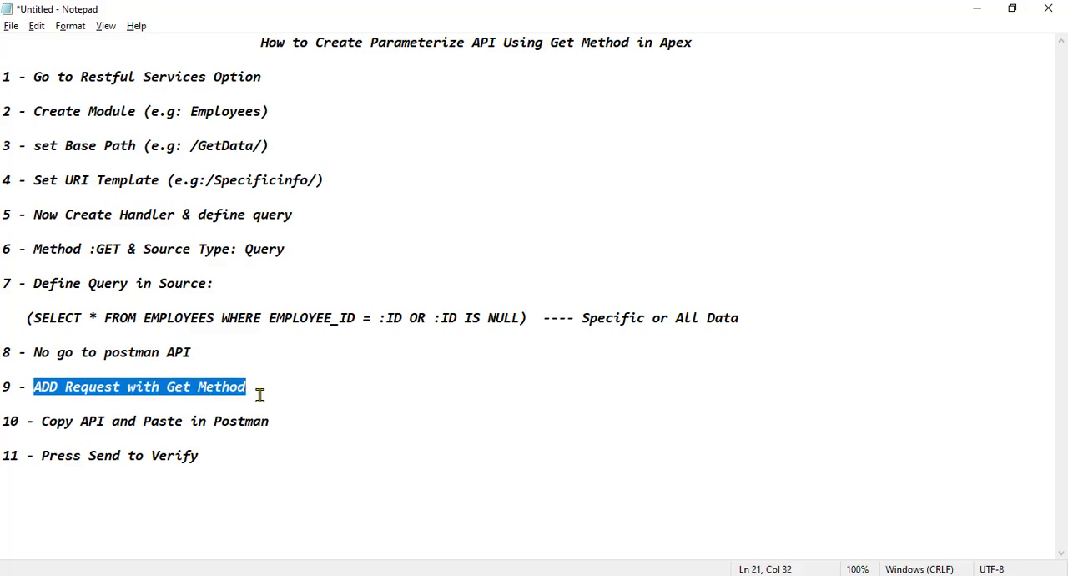
click(259, 398)
Switch to Postman and add a GET request named Parameterize API to the My API's collection
key(alt+Tab)
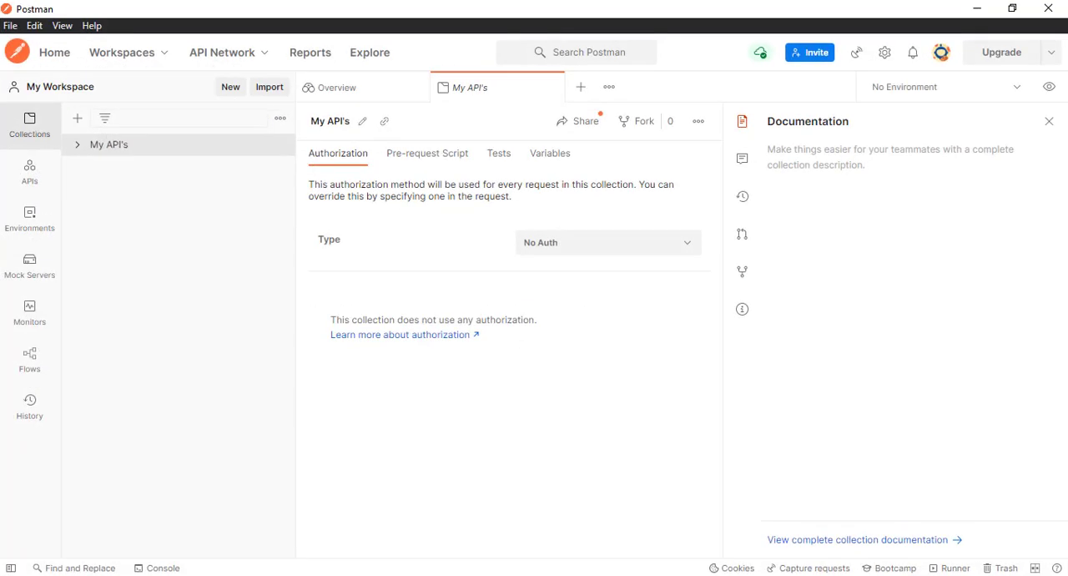
click(279, 146)
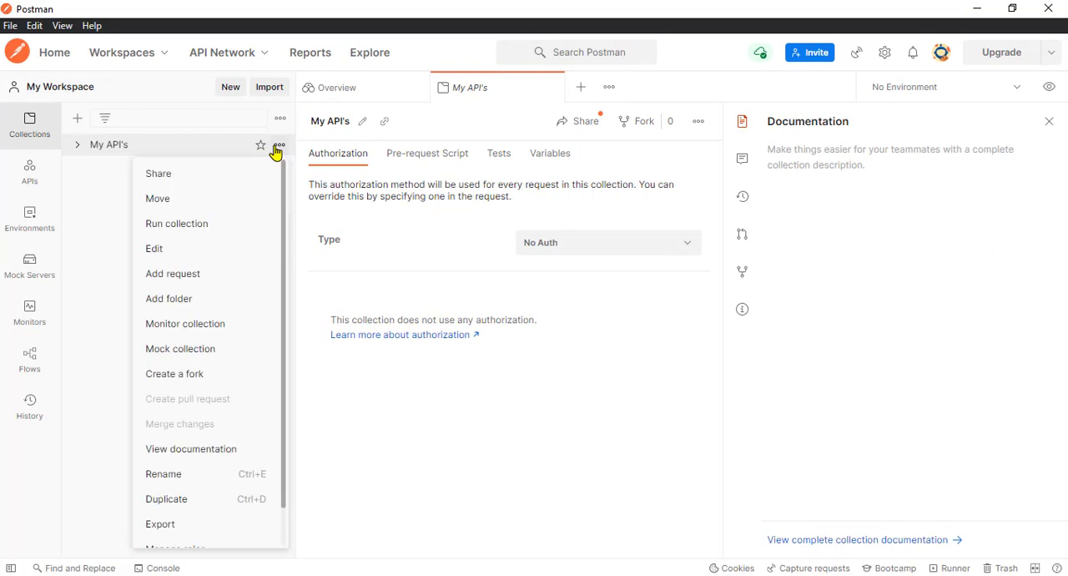
click(189, 275)
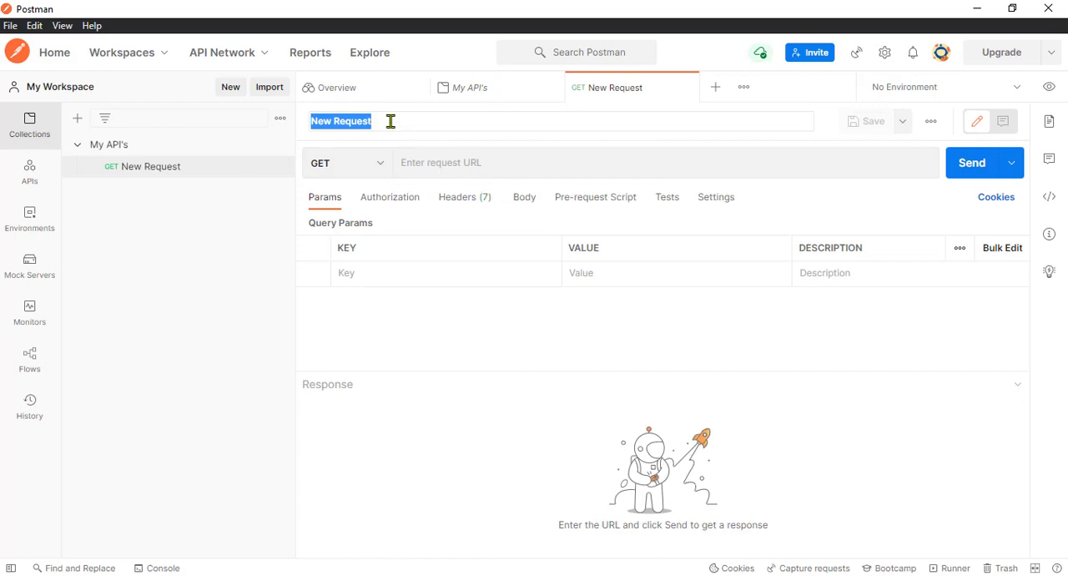
text(Parameterize API)
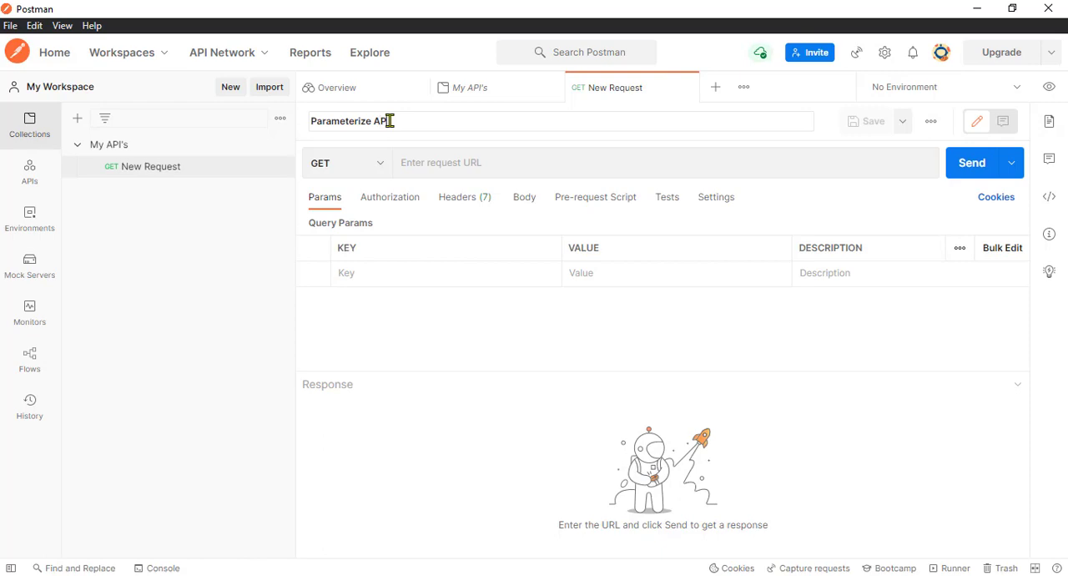
key(Return)
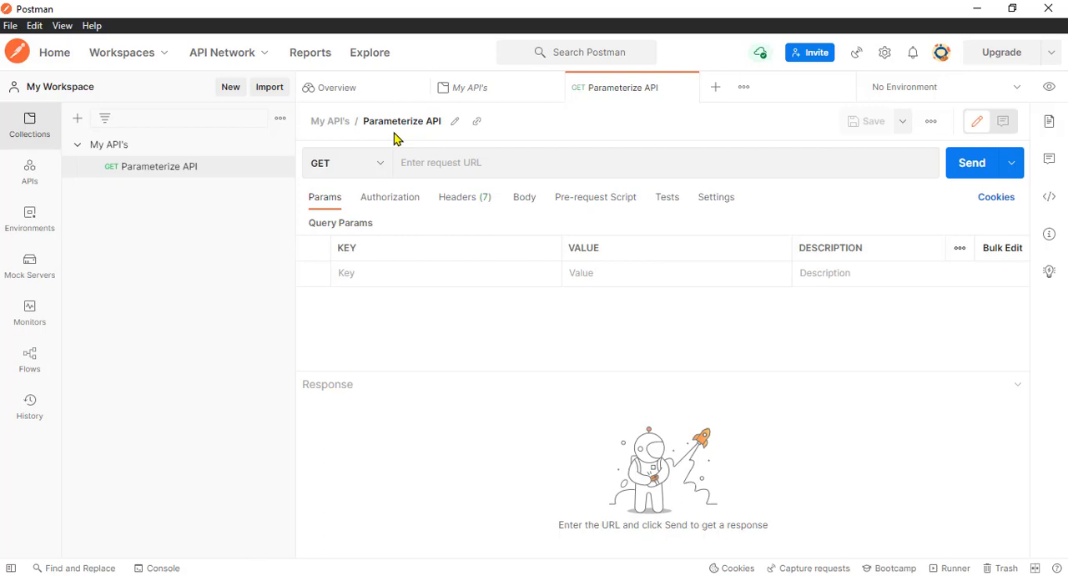
Check the instruction about copying the API in the Notepad notes and return to Postman
key(alt+Tab)
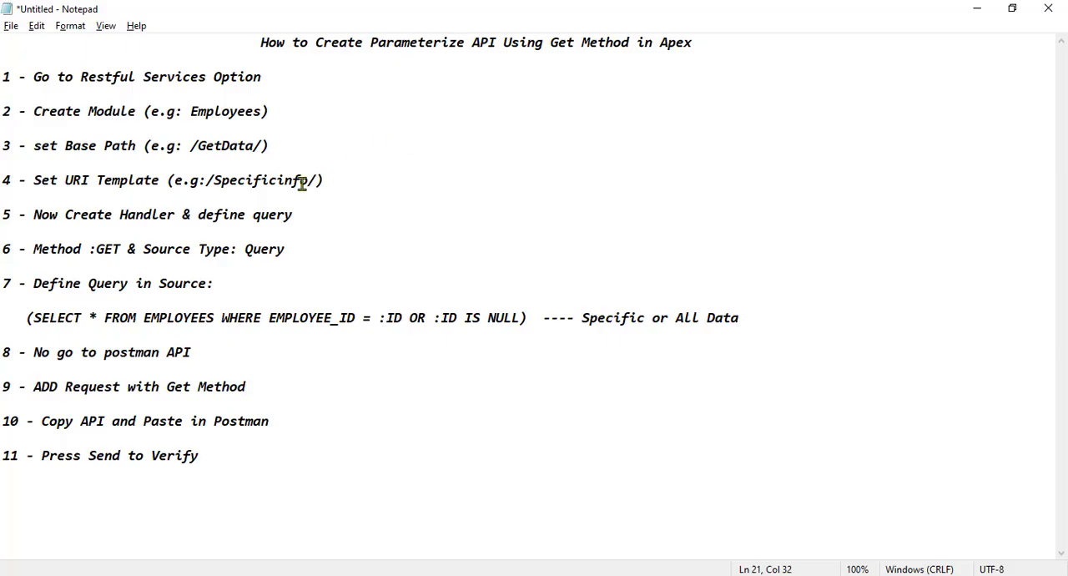
drag(41, 421, 270, 422)
click(272, 424)
key(alt+Tab)
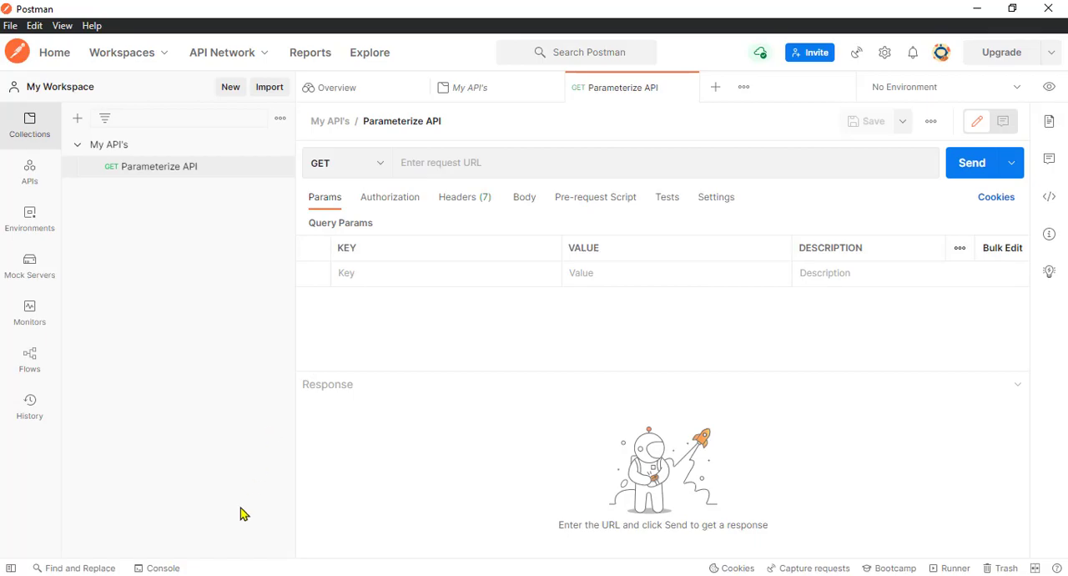
Copy the GET handler's full URL from APEX and paste it as the Parameterize API request URL in Postman
key(alt+Tab)
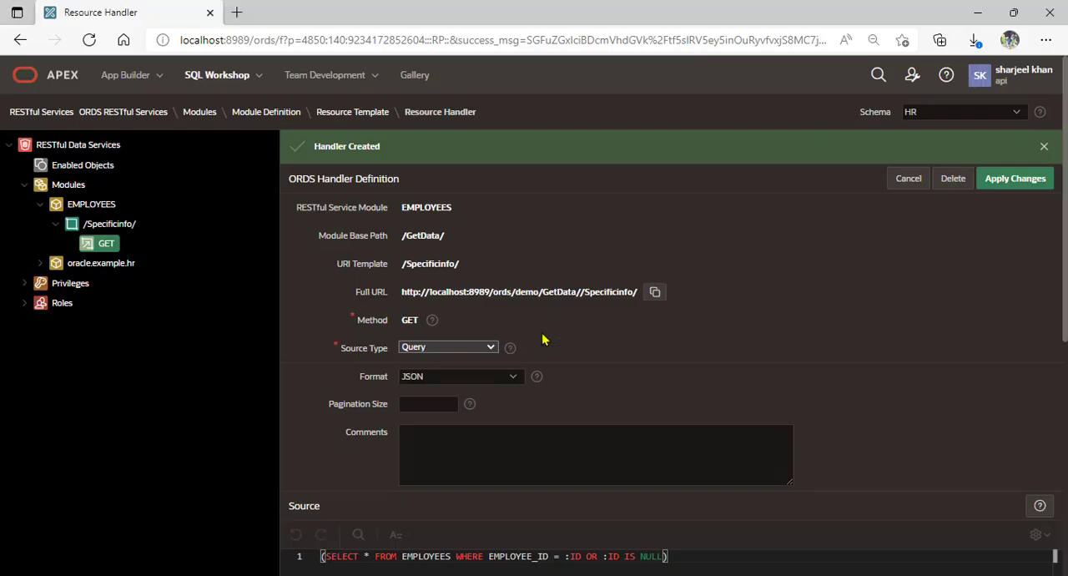
click(654, 293)
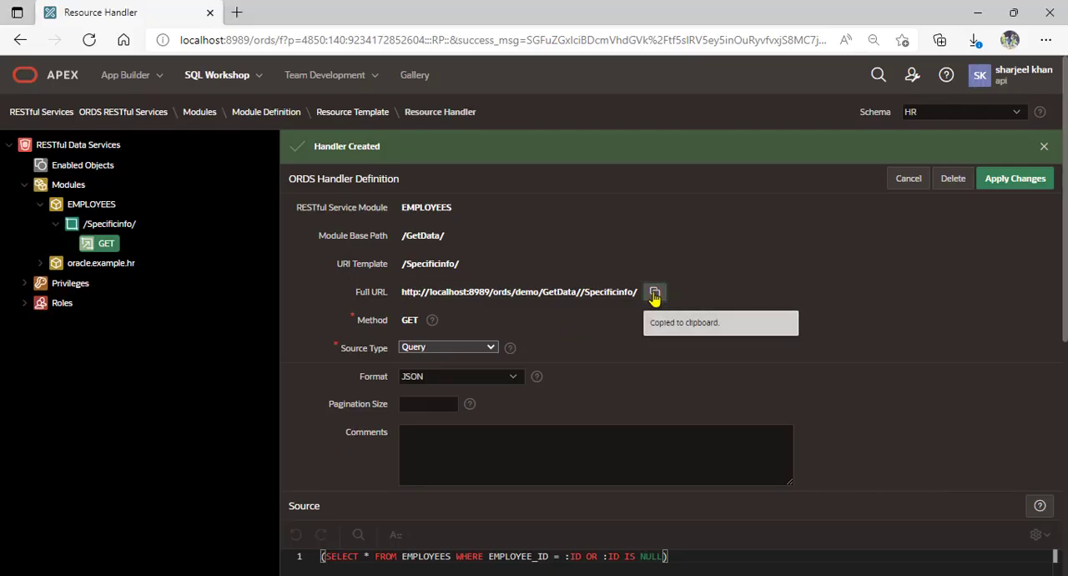
key(alt+Tab)
click(501, 165)
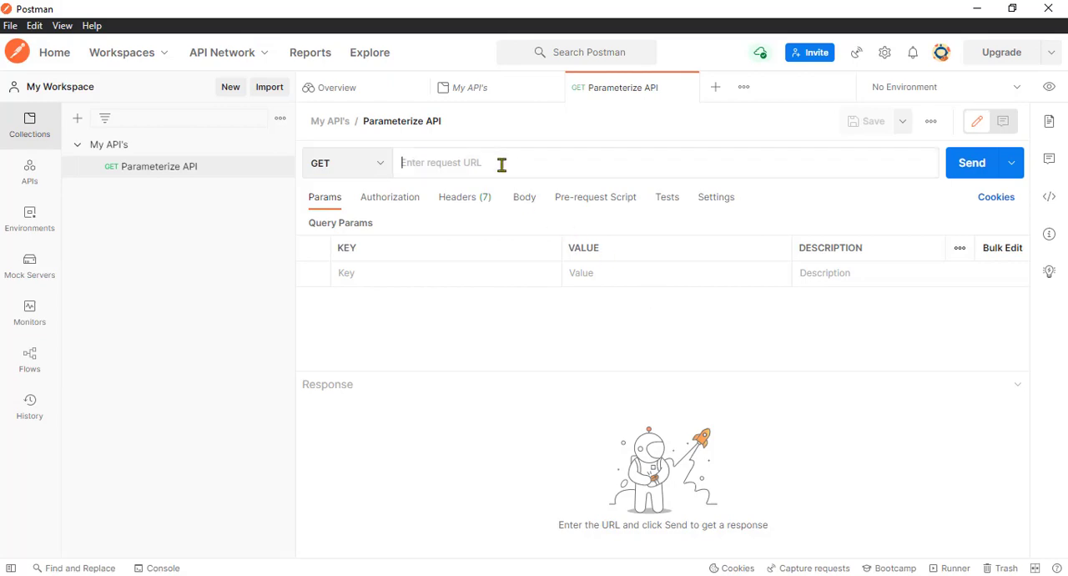
right_click(502, 165)
click(532, 263)
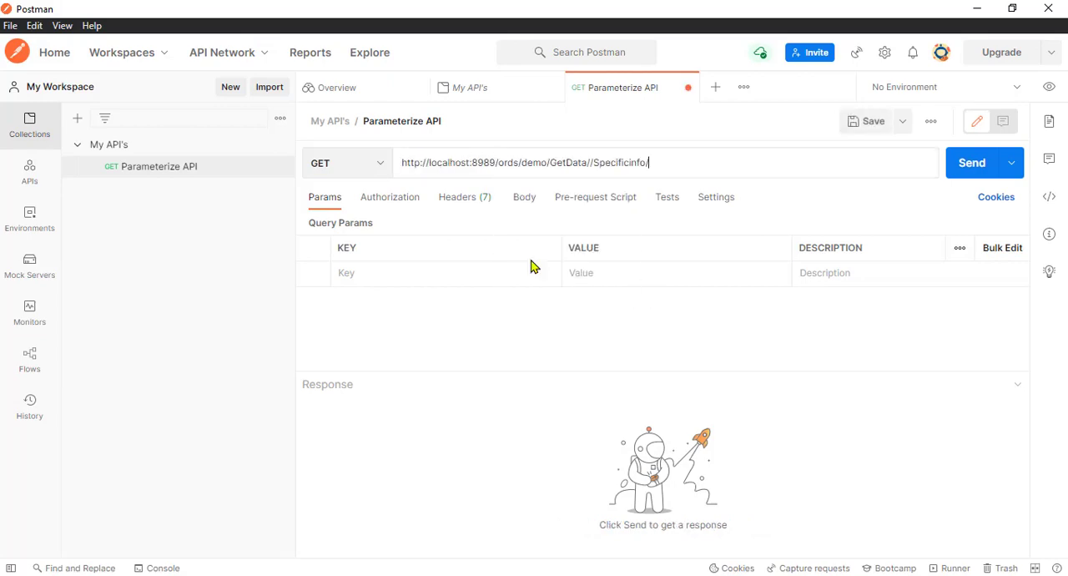
Check the final verification instruction in the Notepad notes and return to the Postman request
click(192, 557)
drag(42, 455, 203, 460)
click(208, 472)
key(alt+Tab)
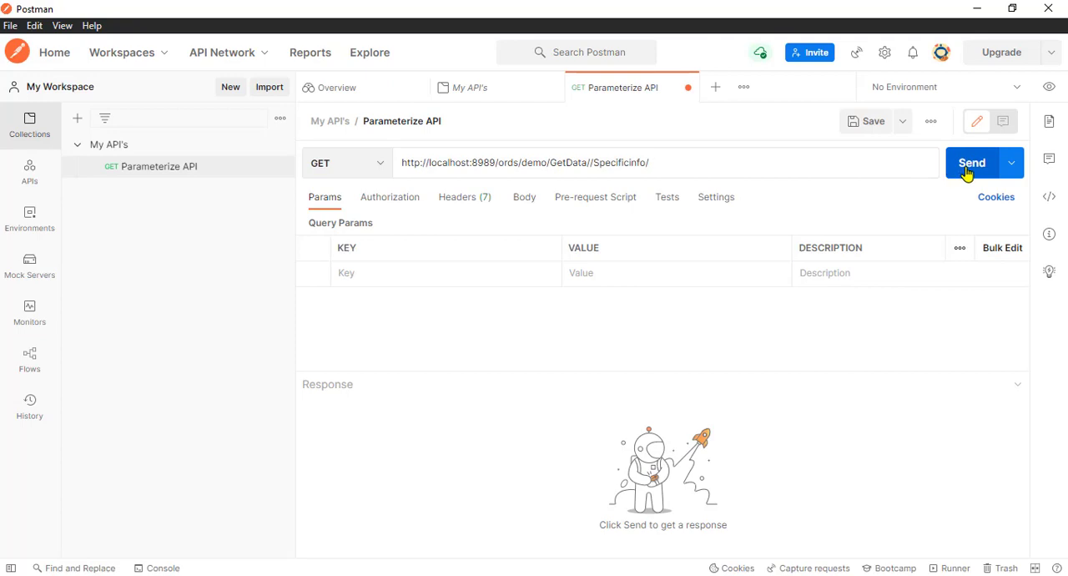
Send the request without parameters, enlarge the response area and browse the returned employee records
click(968, 173)
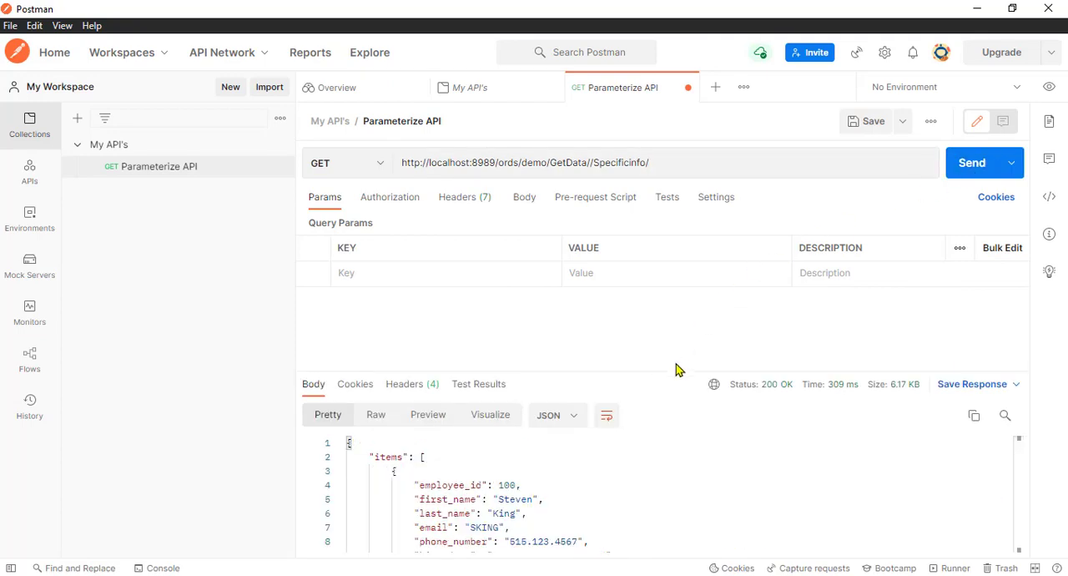
drag(676, 367, 677, 287)
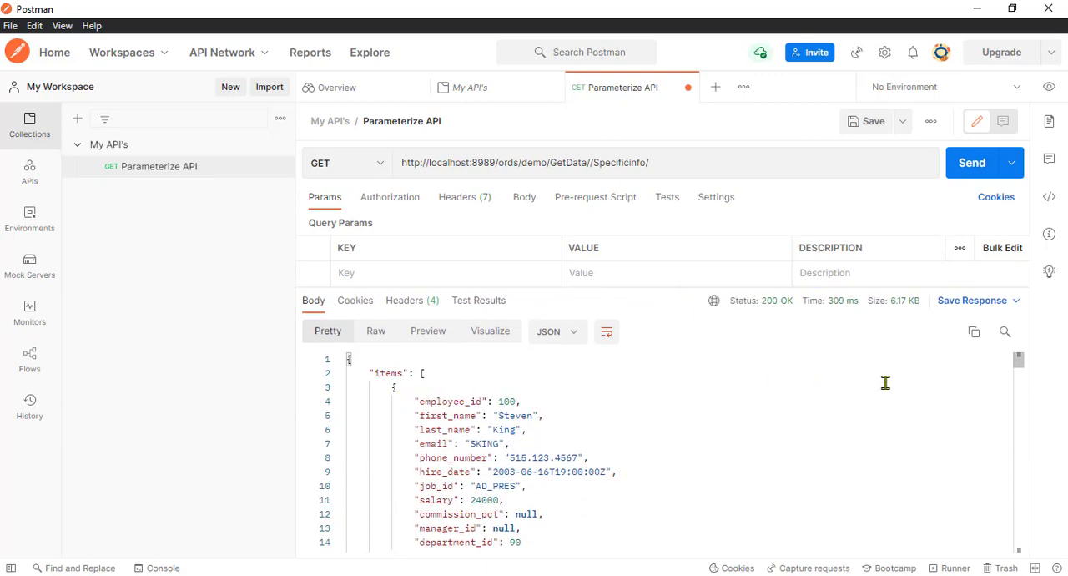
drag(1018, 359, 1004, 461)
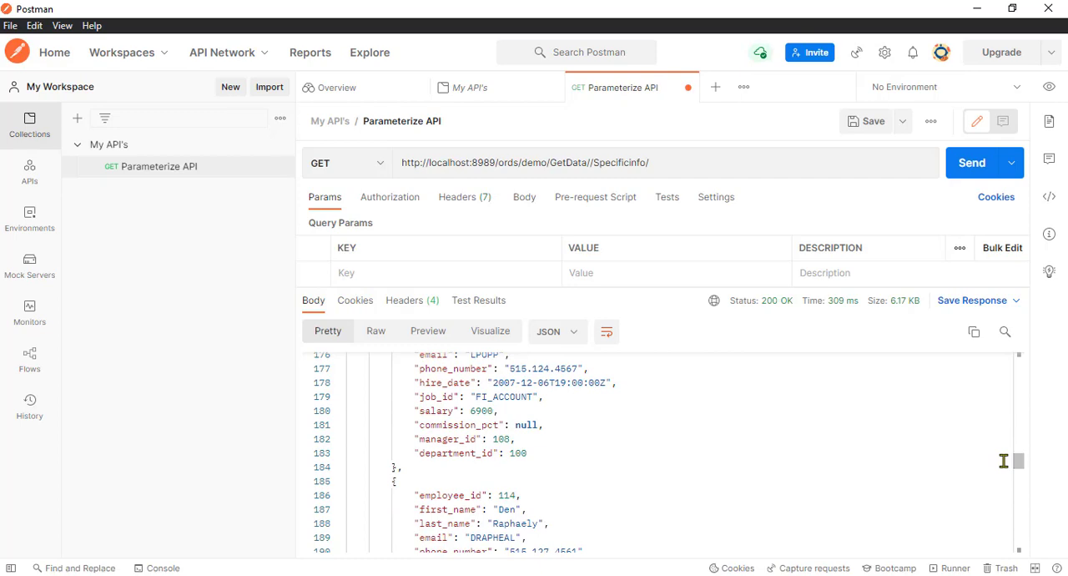
Copy the employee_id value 114 from the JSON response
double_click(506, 497)
right_click(507, 497)
click(529, 384)
Check the bind parameter name in the APEX handler's source query before filling in the Postman query parameter
click(359, 273)
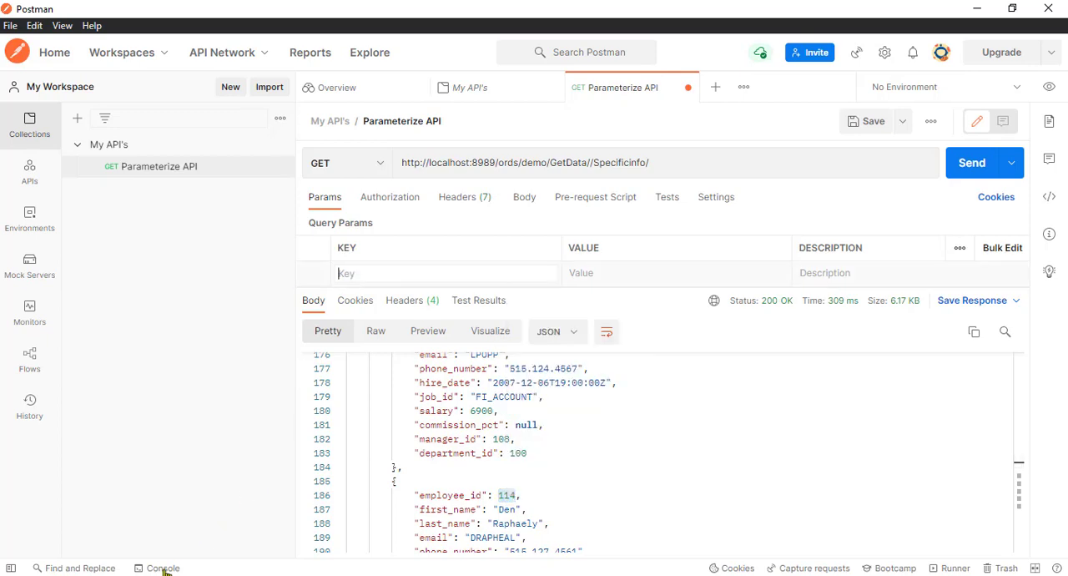
key(alt+Tab)
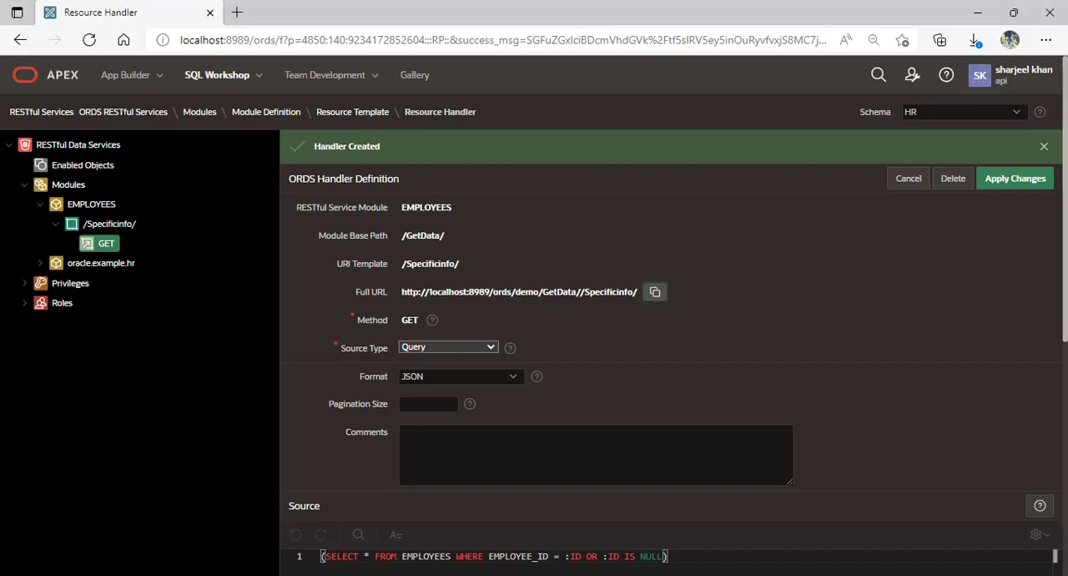
scroll(710, 384, down, 2)
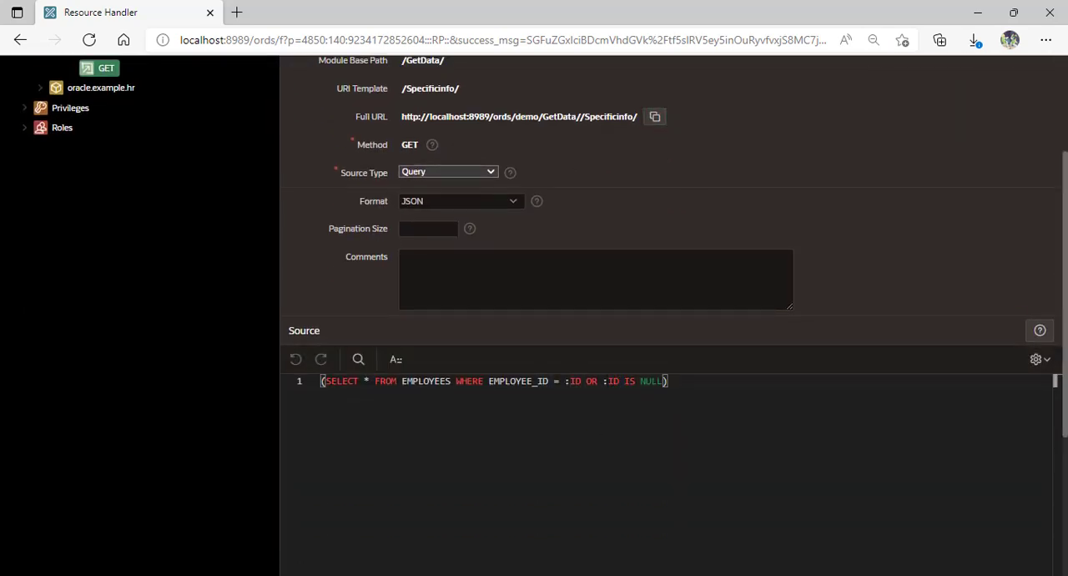
key(alt+Tab)
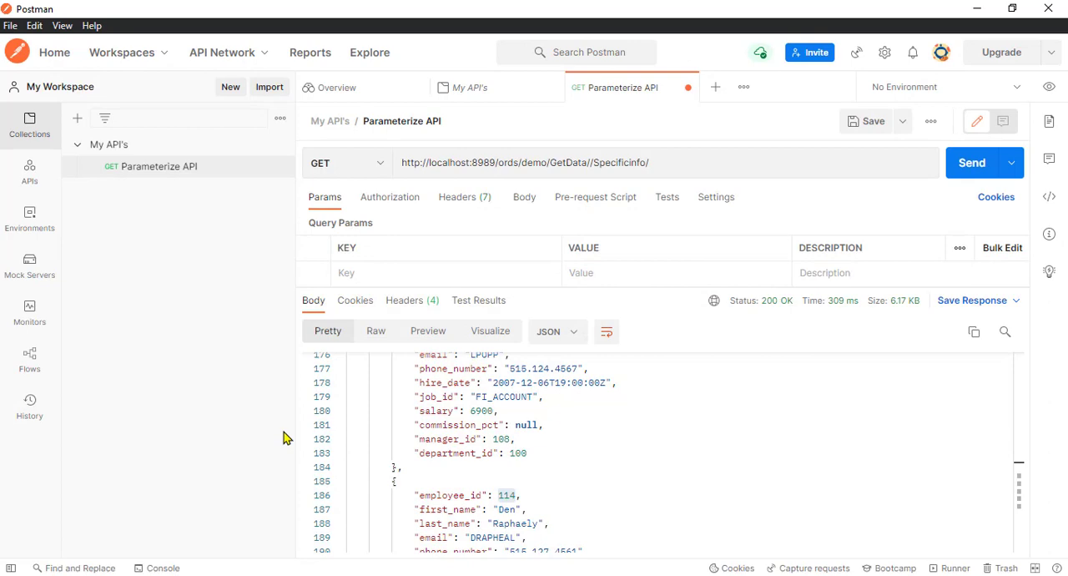
Add the query parameter ID with value 114 to the Parameterize API request and send it
click(394, 277)
text(l)
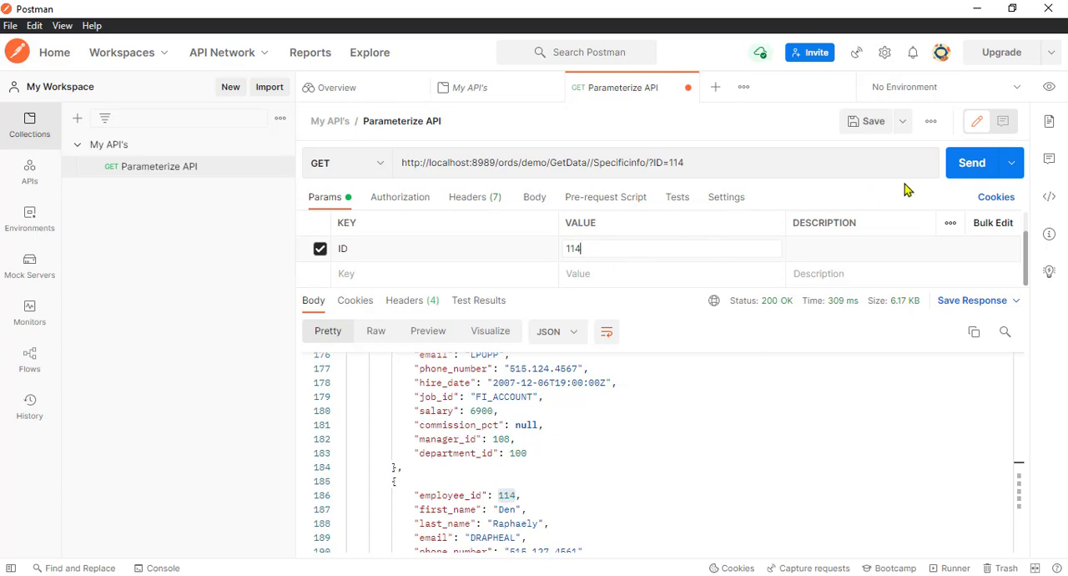
click(968, 173)
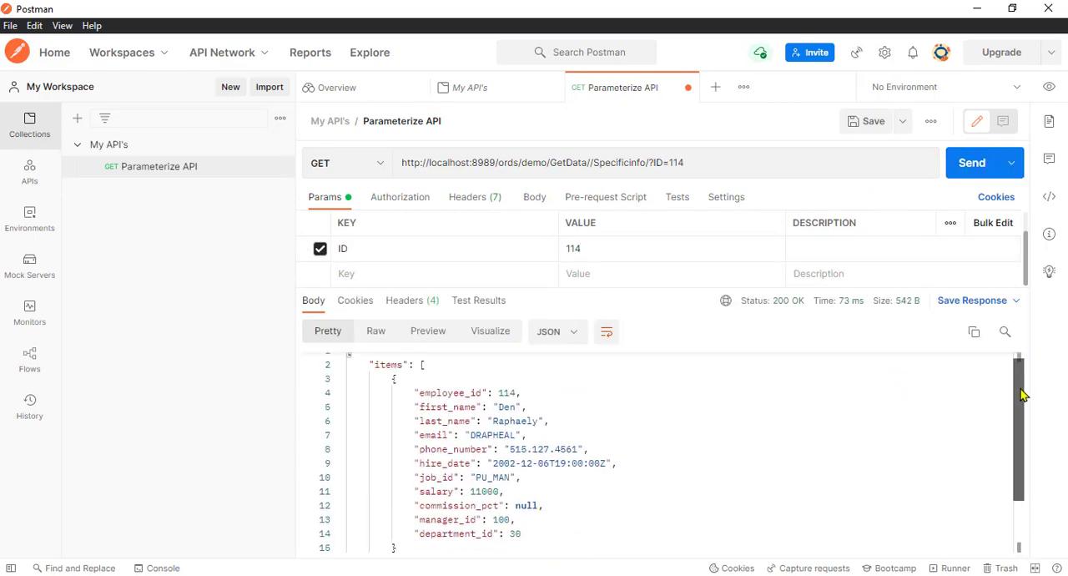
Examine the full JSON response returned for employee ID 114, including its items block
scroll(1022, 392, down, 3)
scroll(1021, 398, up, 2)
scroll(1023, 398, up, 2)
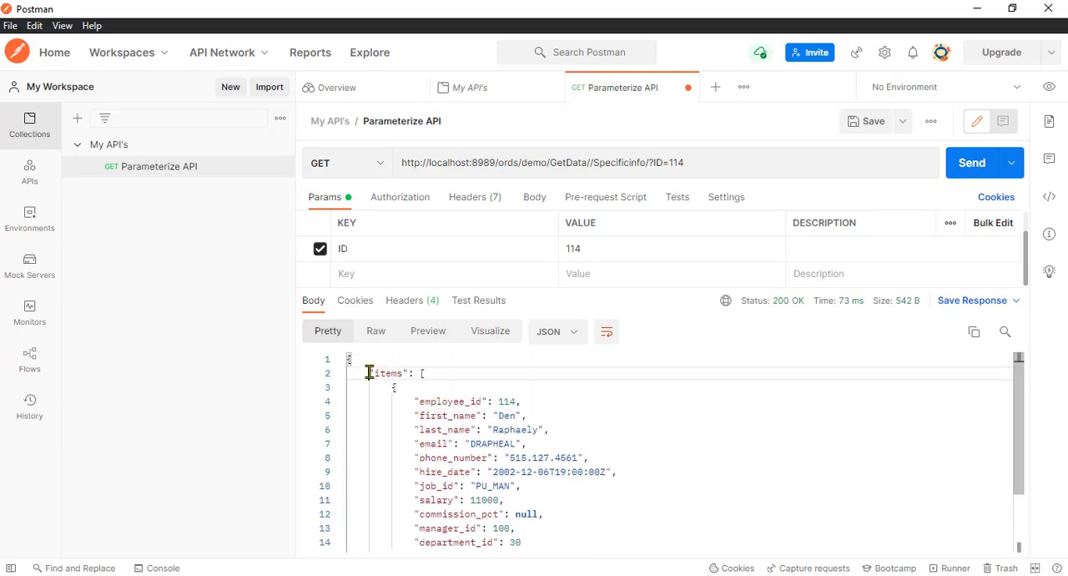
drag(370, 369, 559, 485)
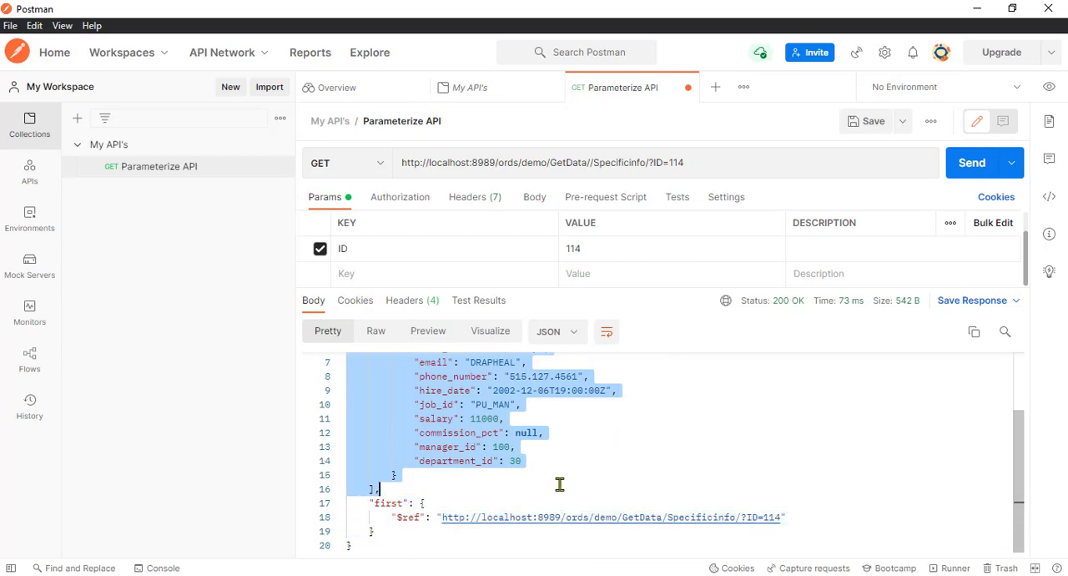
click(626, 463)
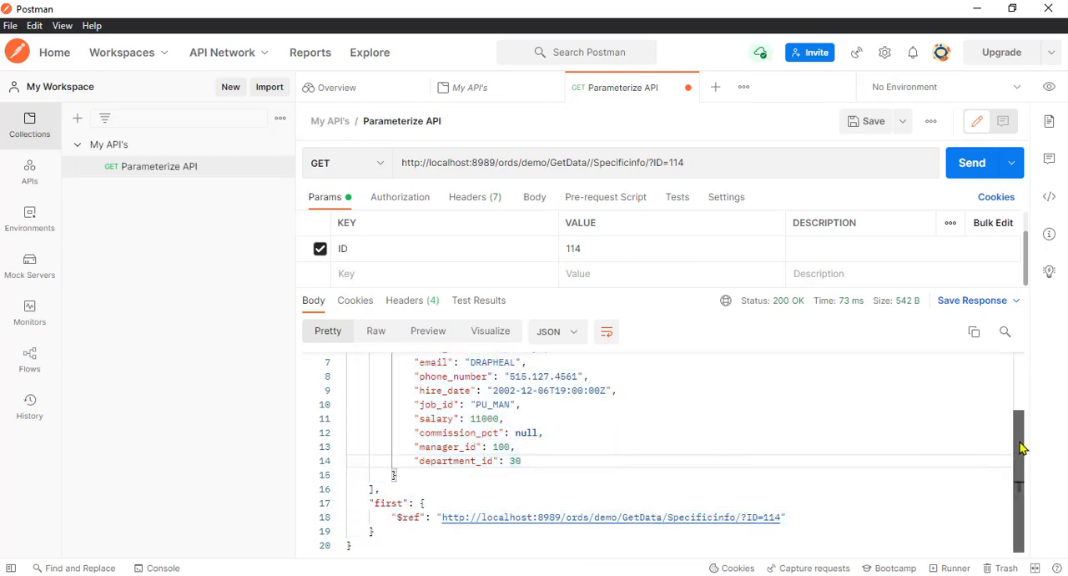
drag(1022, 448, 1020, 374)
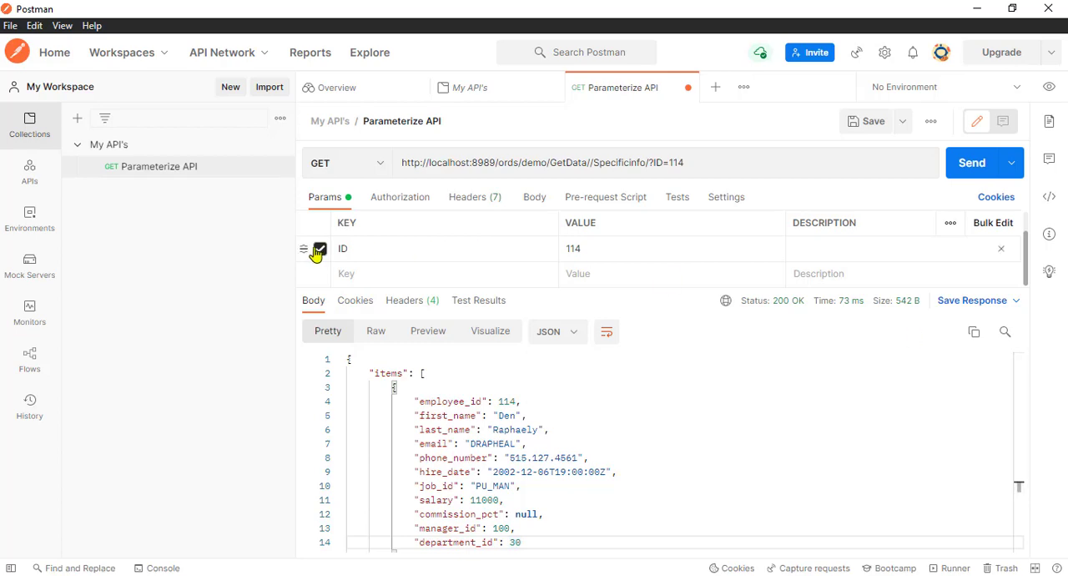
Disable the ID parameter, resend the request to retrieve all employees, and return to the handler query in APEX
click(974, 173)
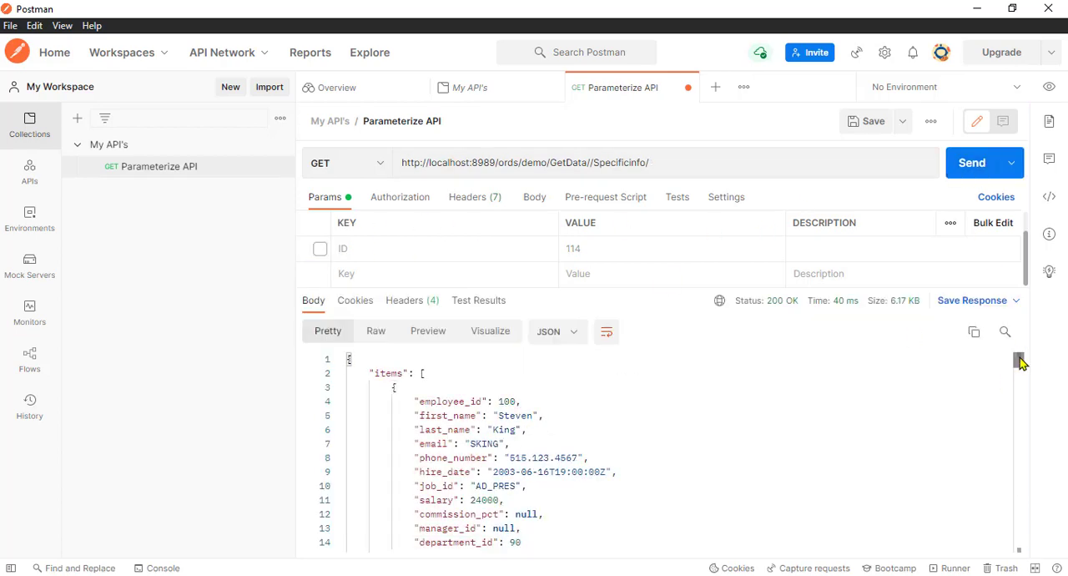
drag(1020, 363, 996, 367)
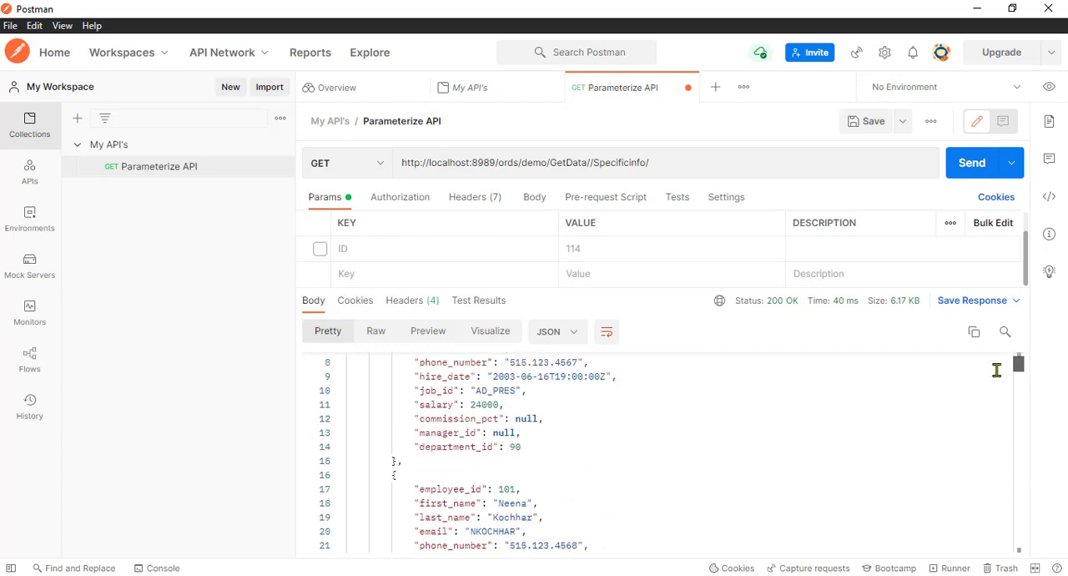
click(910, 404)
key(alt+Tab)
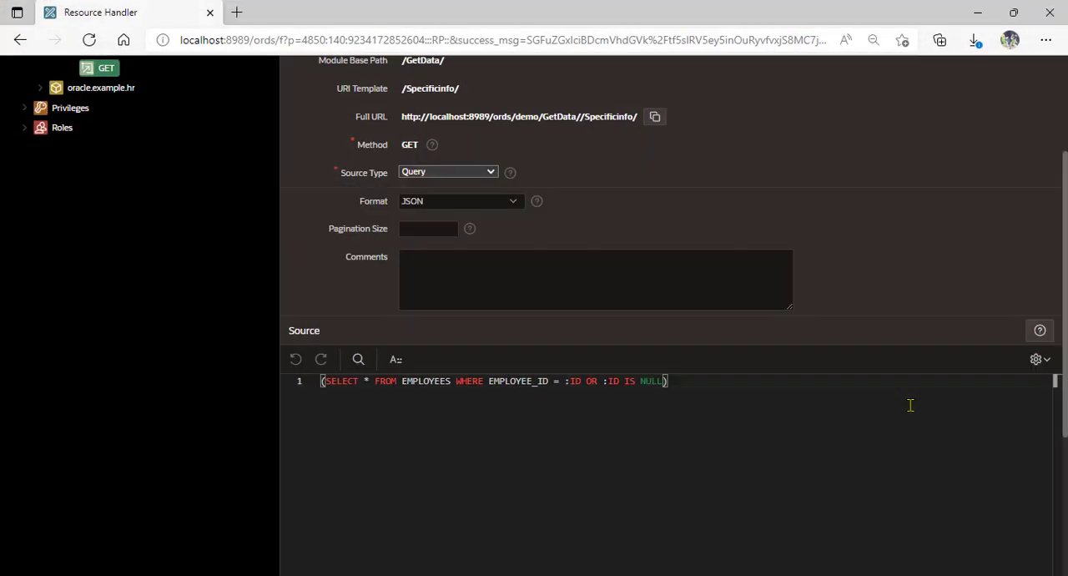